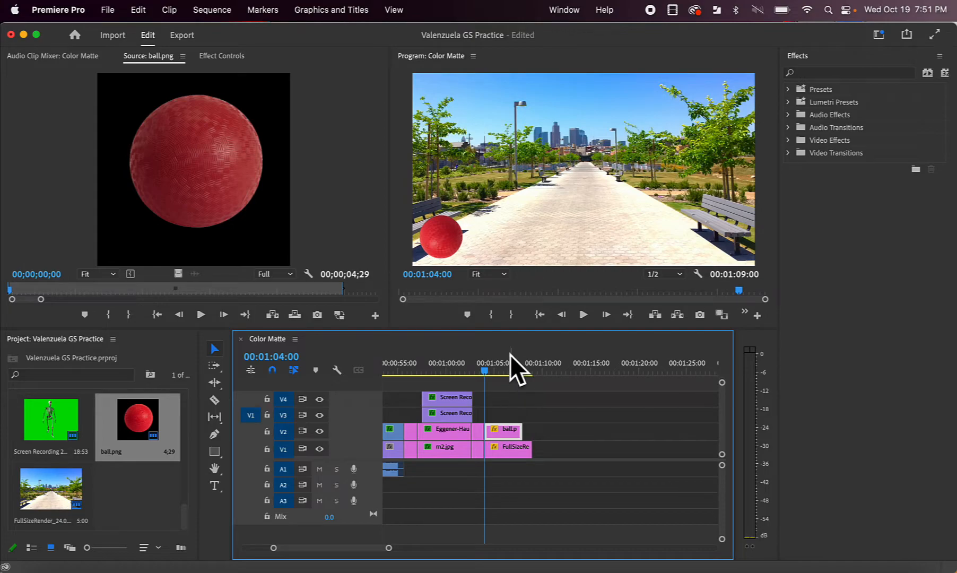
- Trim the park background clip to end with the ball clip and start Position keyframing on the ball at 00:01:04:00
left_click_drag(531, 448, 522, 449)
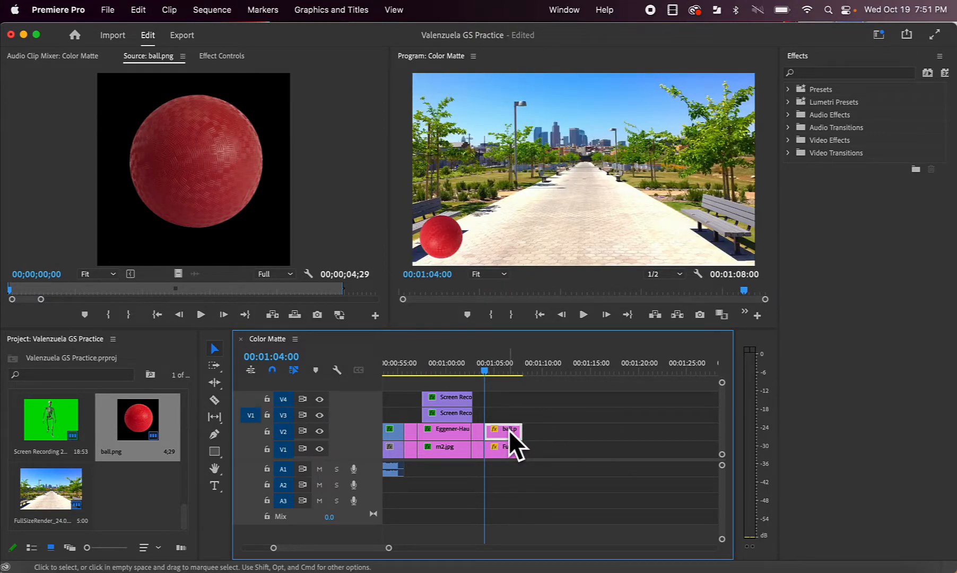
left_click(234, 55)
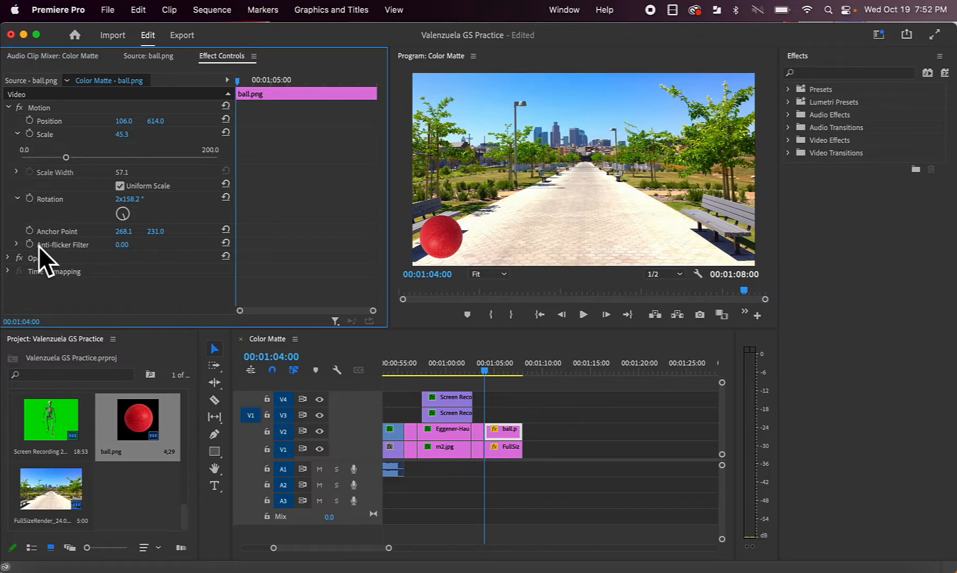
left_click(8, 259)
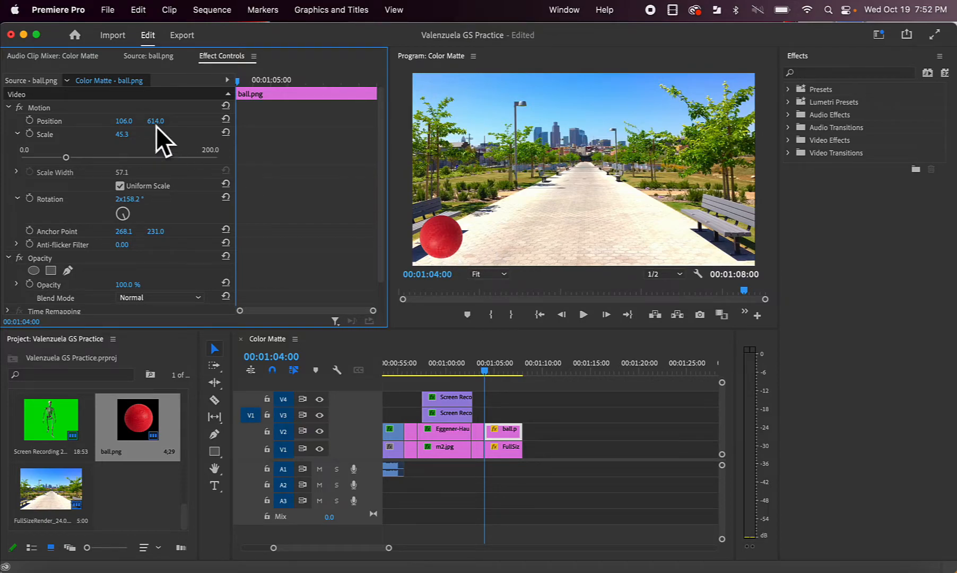
left_click(40, 108)
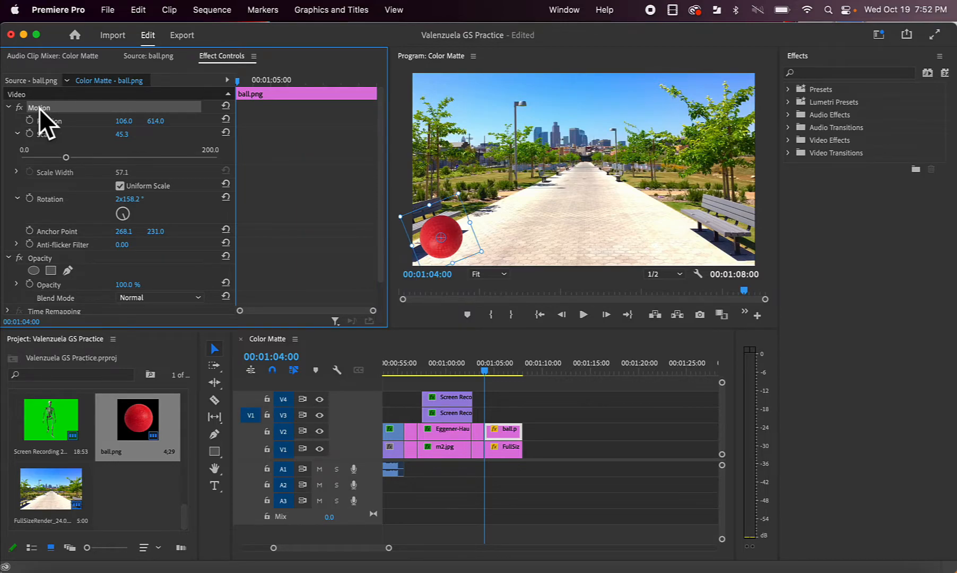
left_click(29, 120)
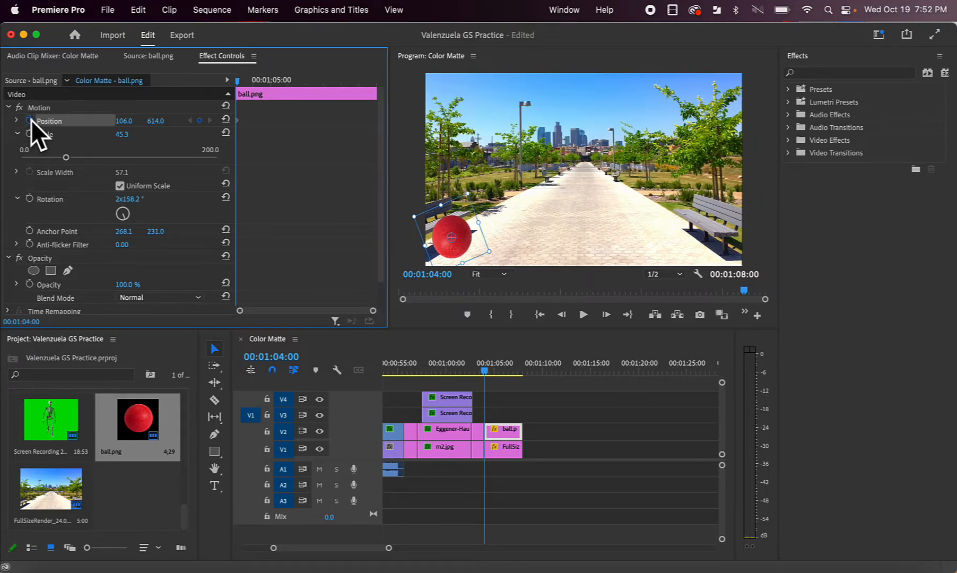
left_click(37, 107)
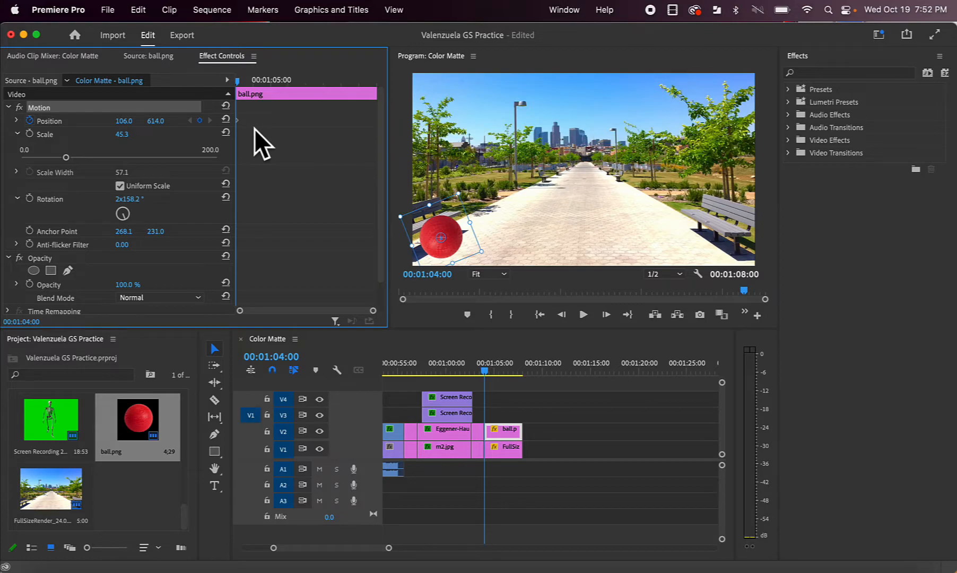
- Keyframe the ball's first bounce, raising it to about 227, 375 at 00:01:04:20 and lowering it to about 345, 652 roughly a second on
left_click_drag(237, 80, 265, 80)
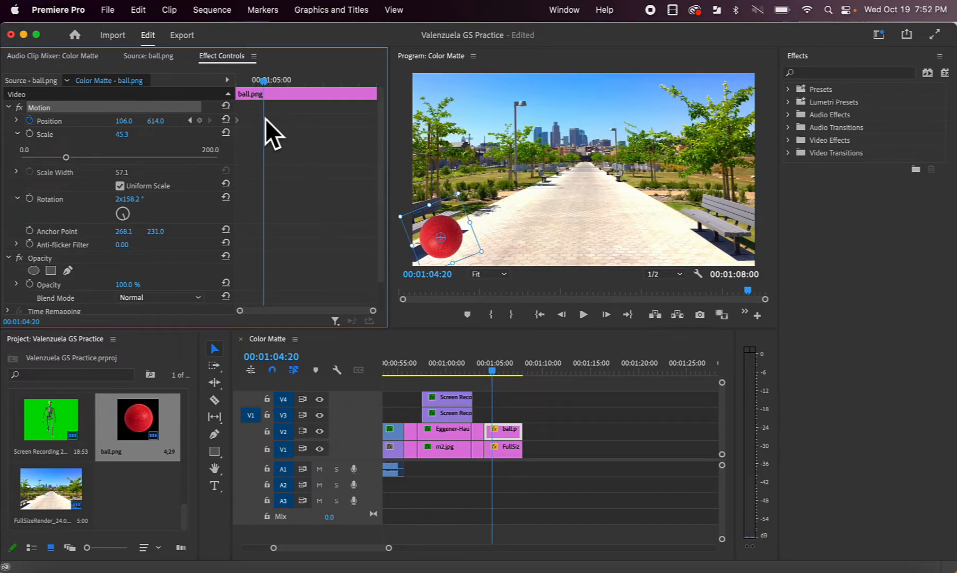
left_click_drag(455, 241, 487, 175)
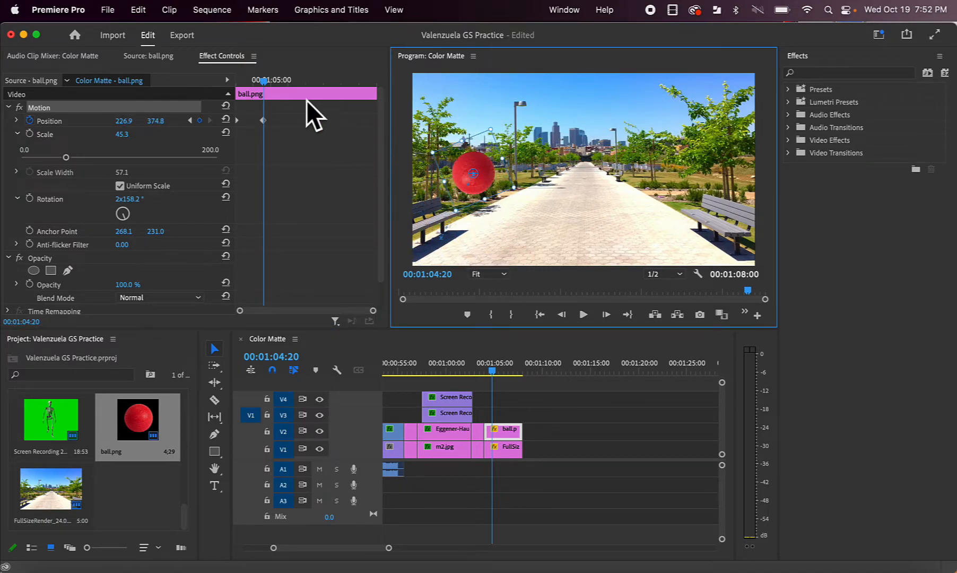
left_click(266, 82)
left_click_drag(265, 81, 296, 82)
left_click_drag(481, 180, 512, 252)
- Keyframe the second bounce, placing the ball at about 575, 240 at 00:01:06:12 and about 898, 635 at 00:01:07:06
left_click(298, 82)
left_click_drag(298, 82, 326, 83)
left_click_drag(520, 250, 582, 141)
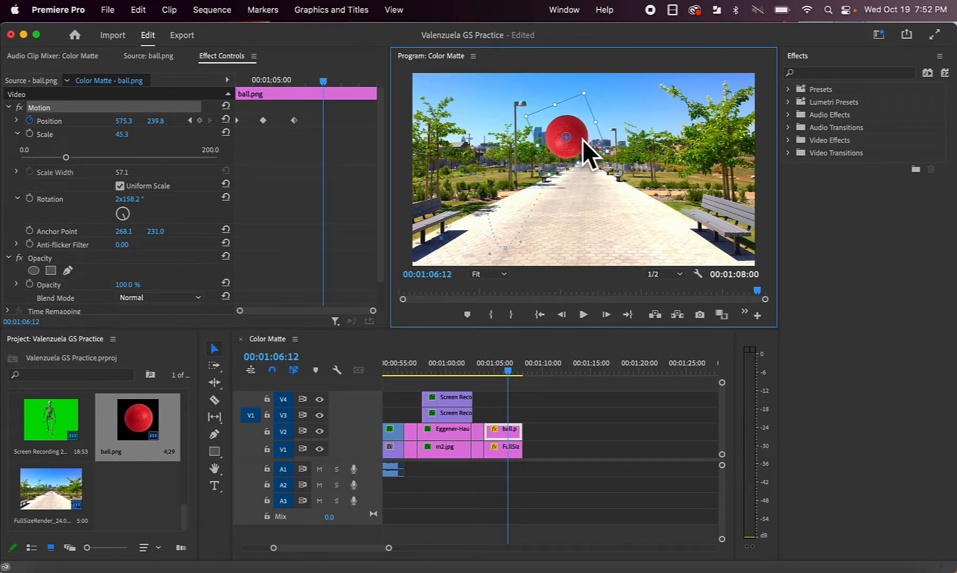
left_click_drag(322, 81, 350, 83)
left_click(581, 137)
left_click_drag(581, 135, 668, 242)
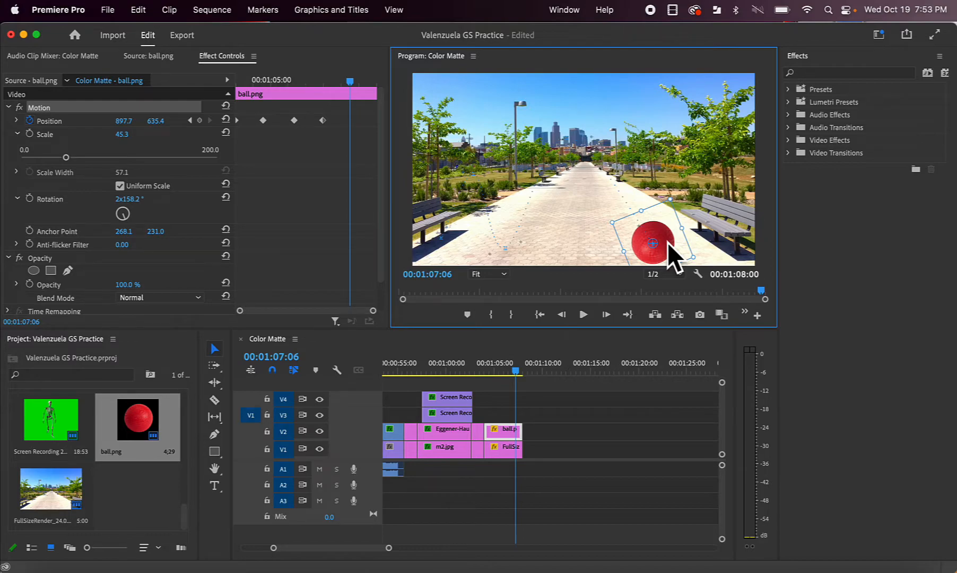
- Keyframe the ball out of frame at about 1360, 425 at 00:01:07:24 and play the bounce from the clip's start
left_click_drag(355, 78, 376, 79)
left_click(664, 240)
left_click_drag(665, 240, 788, 185)
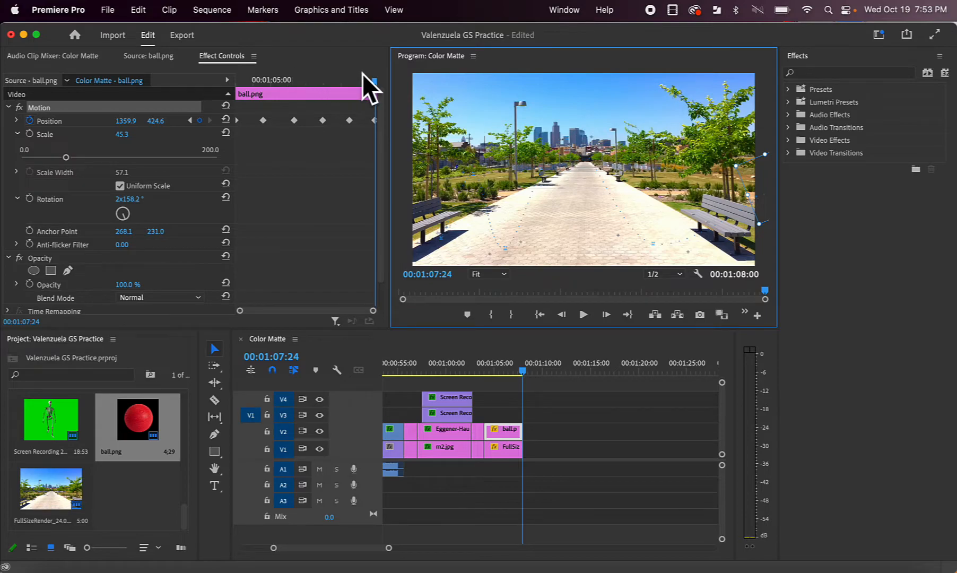
left_click_drag(376, 81, 235, 71)
left_click(584, 317)
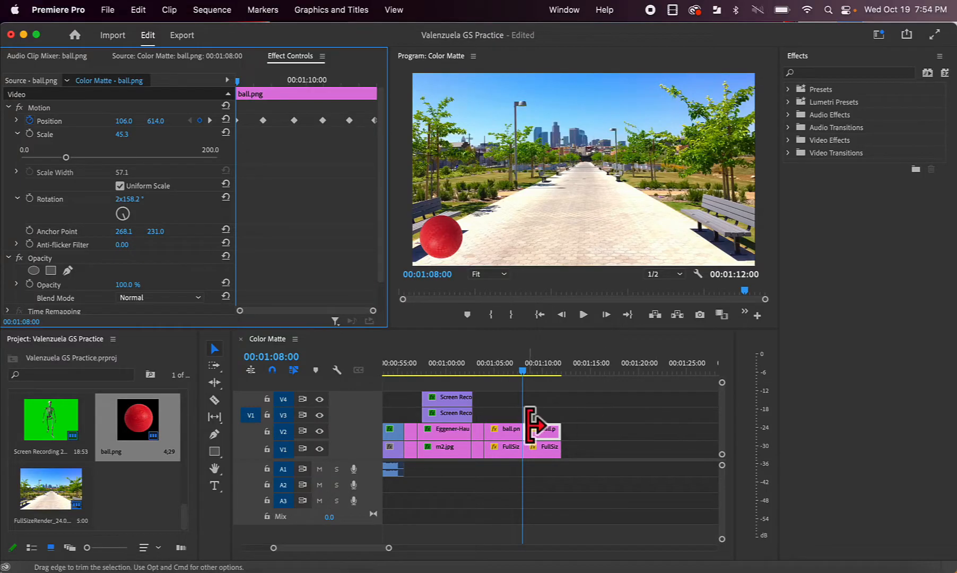
- Start Rotation keyframing on the second ball clip at 00:01:08:00 and rotate the ball to about 3x140.7° at 00:01:08:19
mouse_move(519, 371)
left_mouse_down()
mouse_move(487, 370)
mouse_move(532, 372)
mouse_move(518, 372)
left_mouse_up()
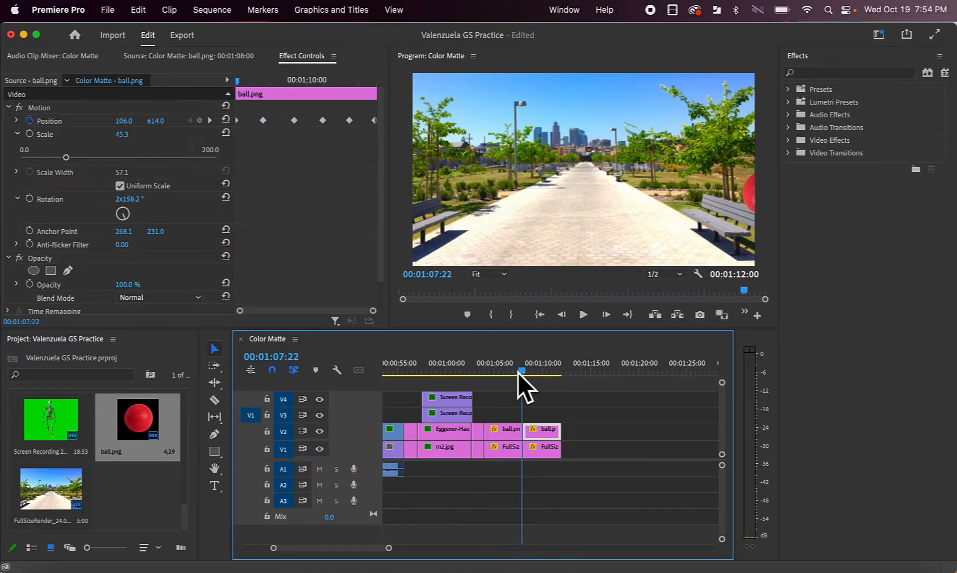
key("Right")
key("Right")
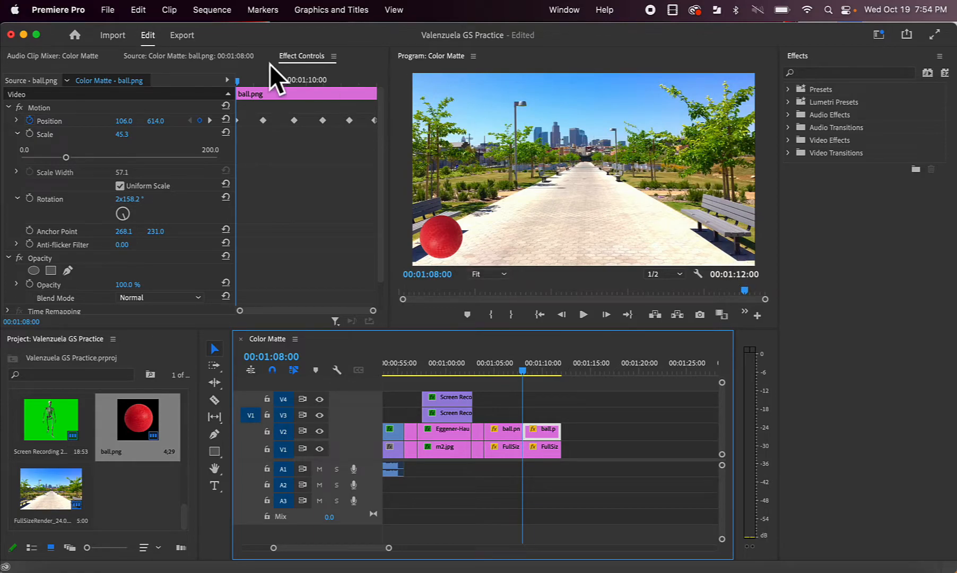
left_click(30, 198)
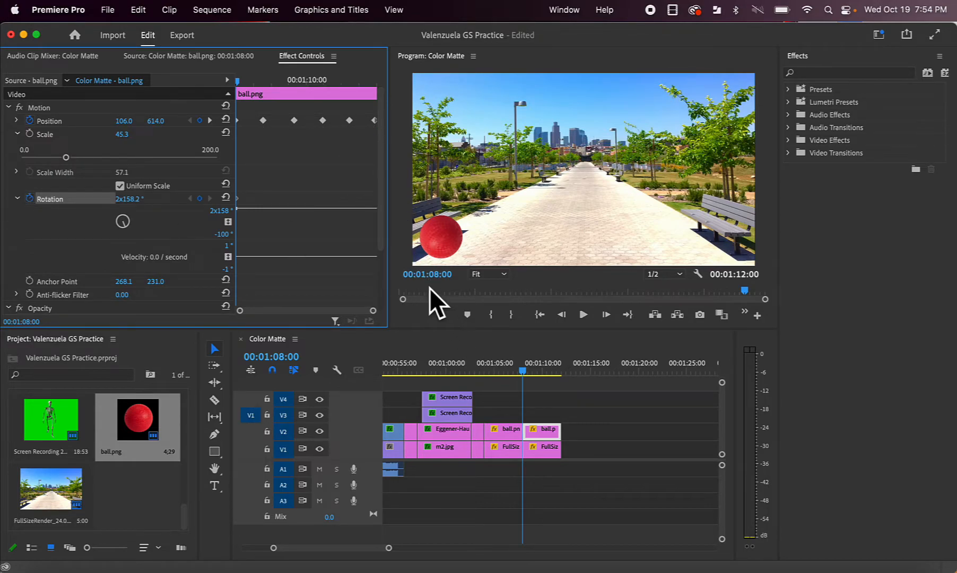
left_click_drag(238, 82, 262, 83)
left_click(125, 224)
left_click_drag(125, 224, 138, 240)
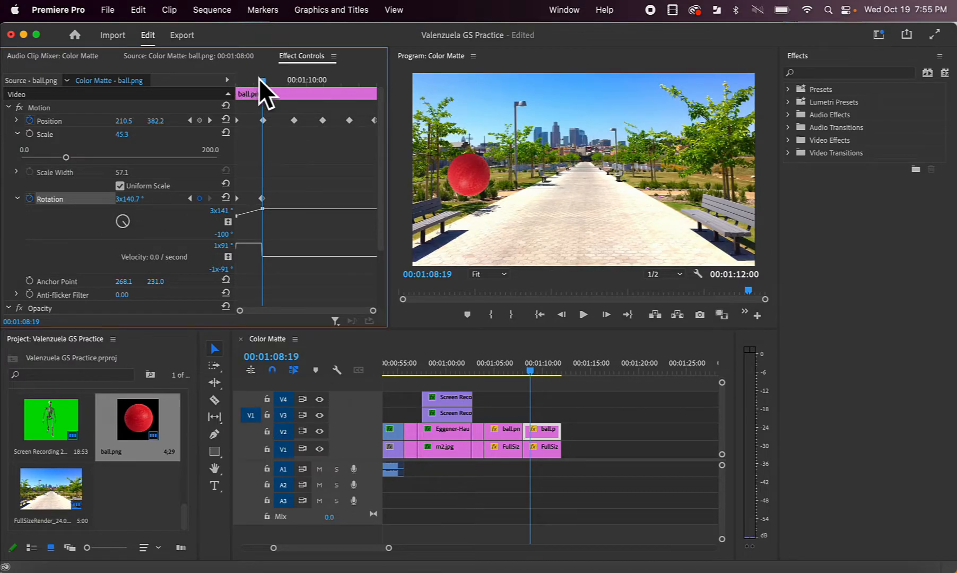
- Add Rotation keyframes of about 4x191.3° at 00:01:09:17 and about 6x24.1° at 00:01:10:12
left_click_drag(260, 79, 294, 82)
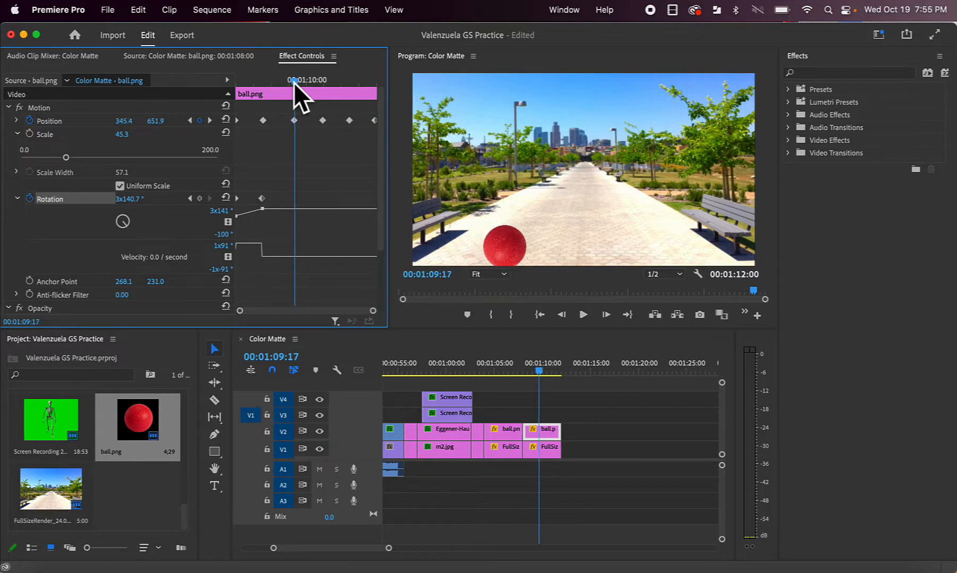
mouse_move(128, 223)
left_mouse_down()
mouse_move(105, 218)
mouse_move(144, 206)
mouse_move(133, 238)
mouse_move(119, 240)
left_mouse_up()
left_click_drag(295, 79, 325, 82)
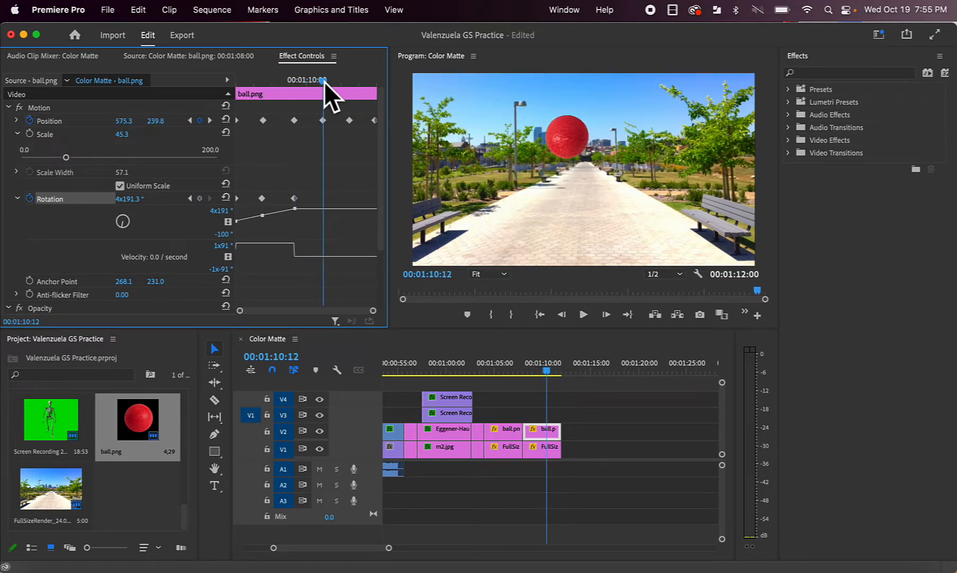
left_click_drag(136, 230, 131, 203)
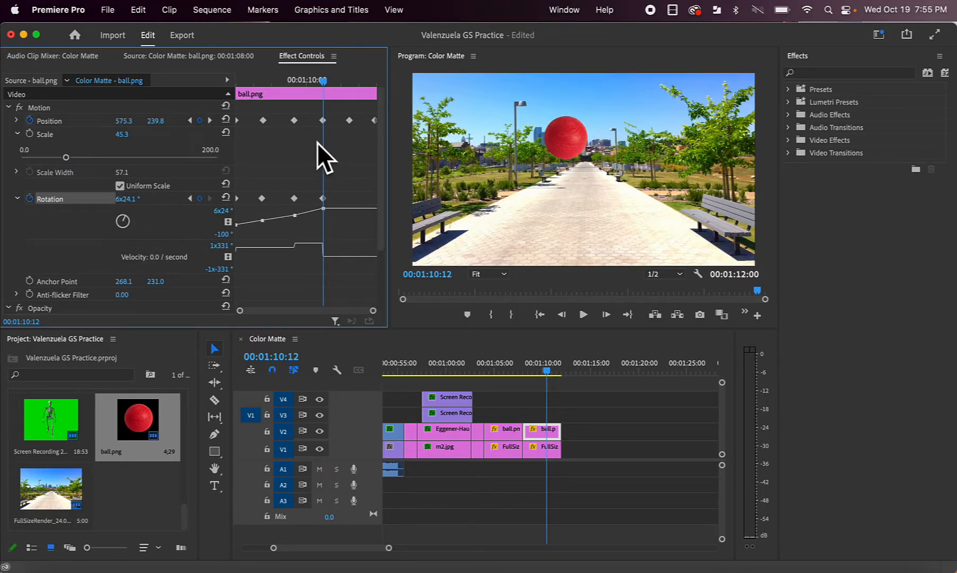
- Add Rotation keyframes of about 7x85.7° at 00:01:11:06 and about 9x94.3° at the clip's end, 00:01:11:24
left_click_drag(322, 81, 350, 80)
mouse_move(130, 216)
left_mouse_down()
mouse_move(121, 235)
mouse_move(105, 213)
mouse_move(141, 218)
left_mouse_up()
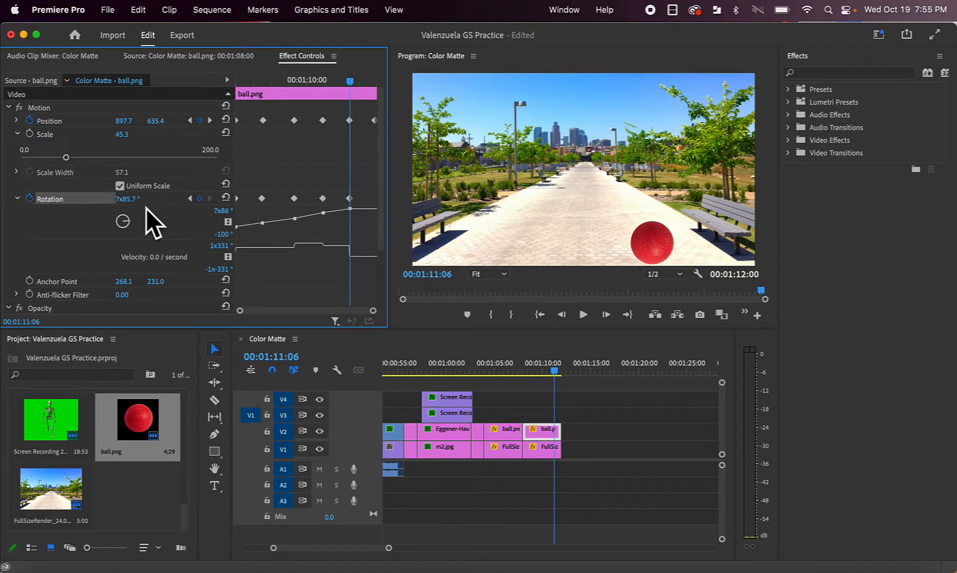
left_click_drag(350, 79, 374, 82)
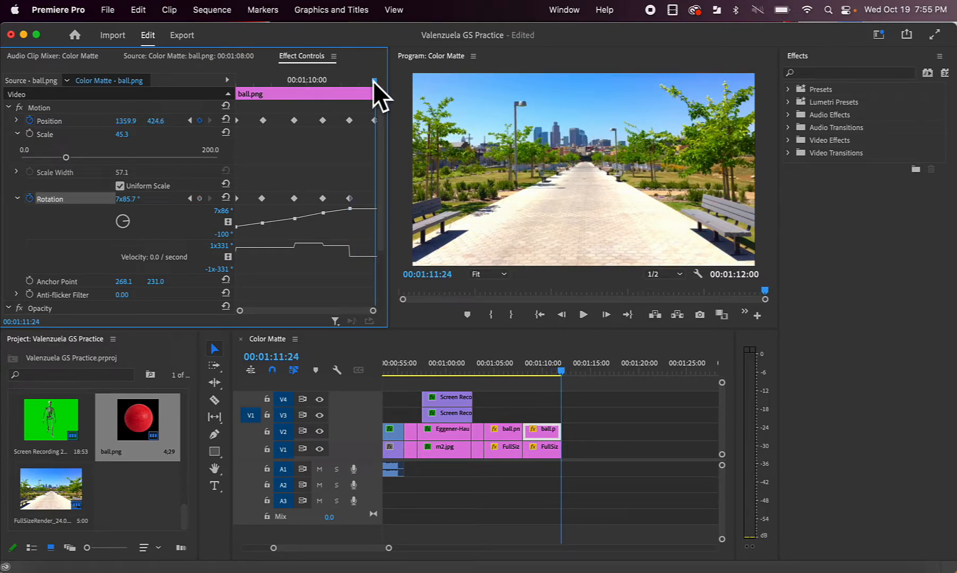
mouse_move(134, 224)
left_mouse_down()
mouse_move(104, 211)
mouse_move(144, 225)
mouse_move(111, 203)
mouse_move(143, 222)
left_mouse_up()
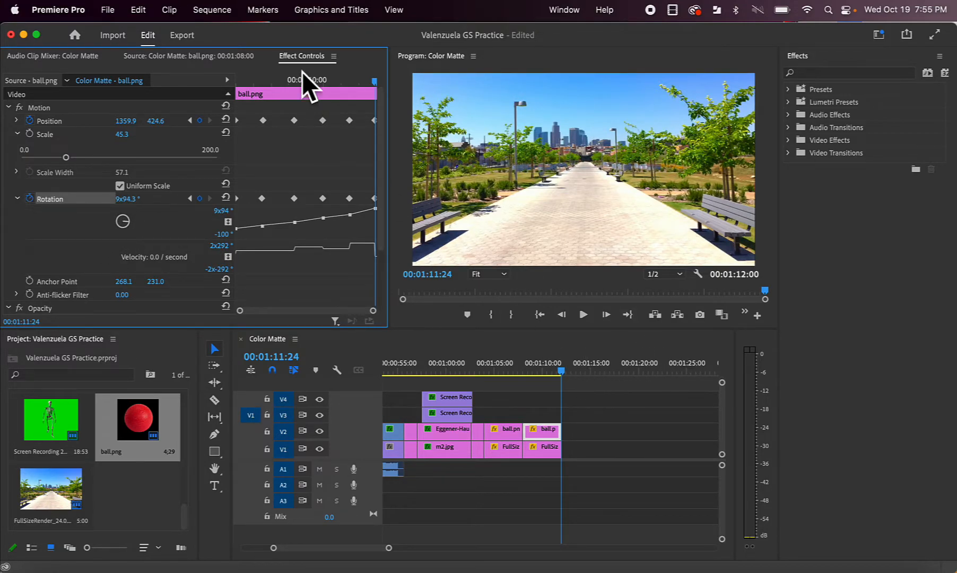
- Play the second ball clip from its start to check the bouncing and spinning motion
left_click_drag(375, 80, 236, 81)
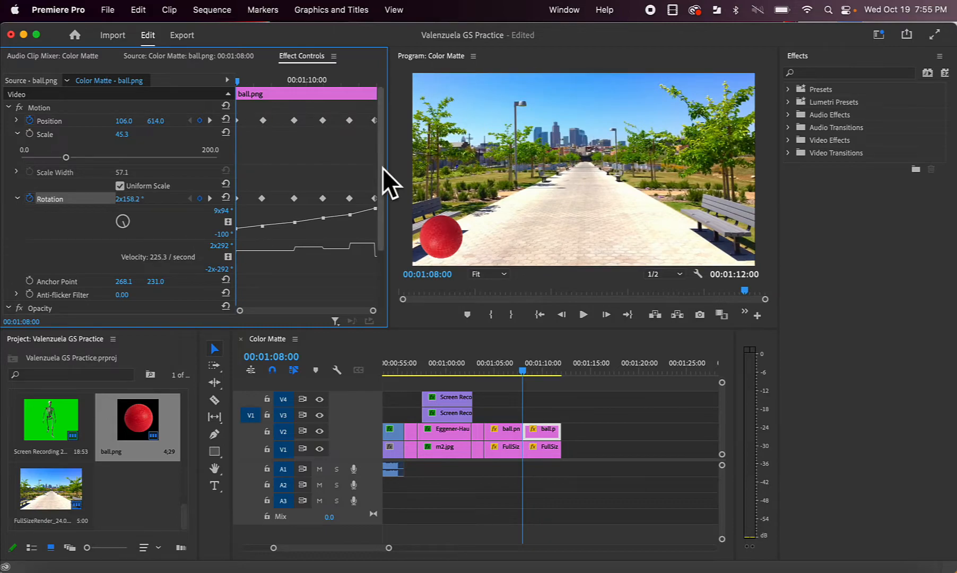
left_click(523, 370)
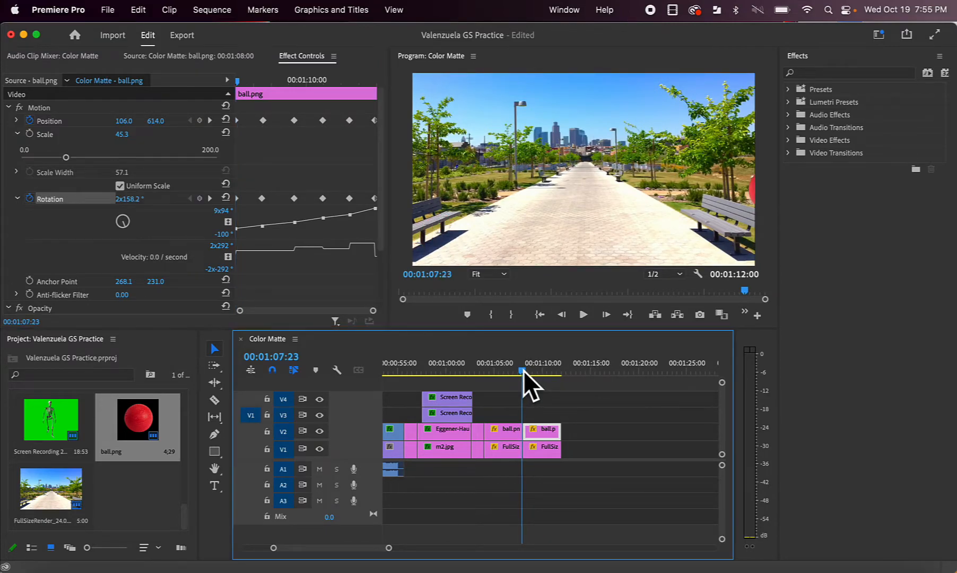
left_click(581, 315)
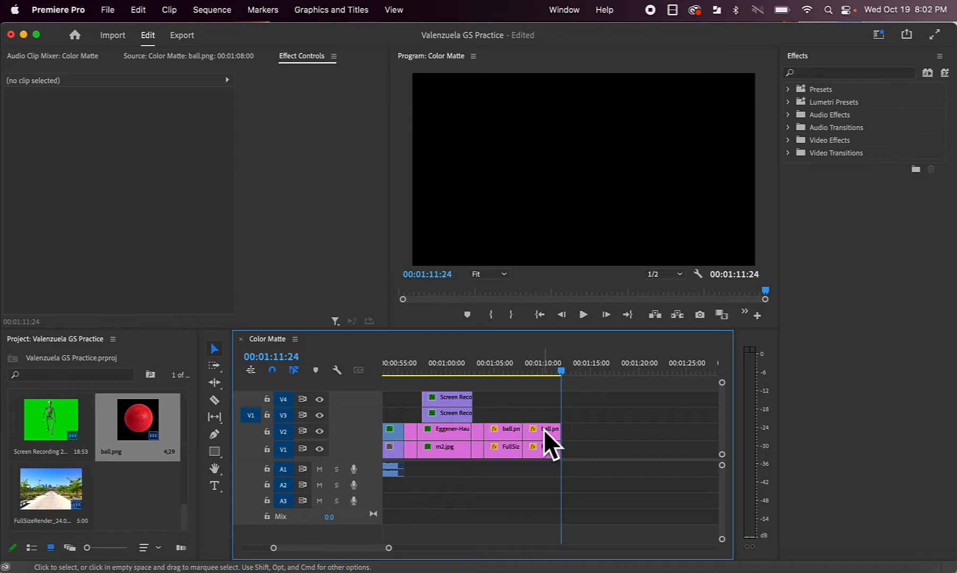
- Duplicate the second ball clip and its background at 00:01:11:24, directly after the originals
left_click_drag(540, 412, 542, 473)
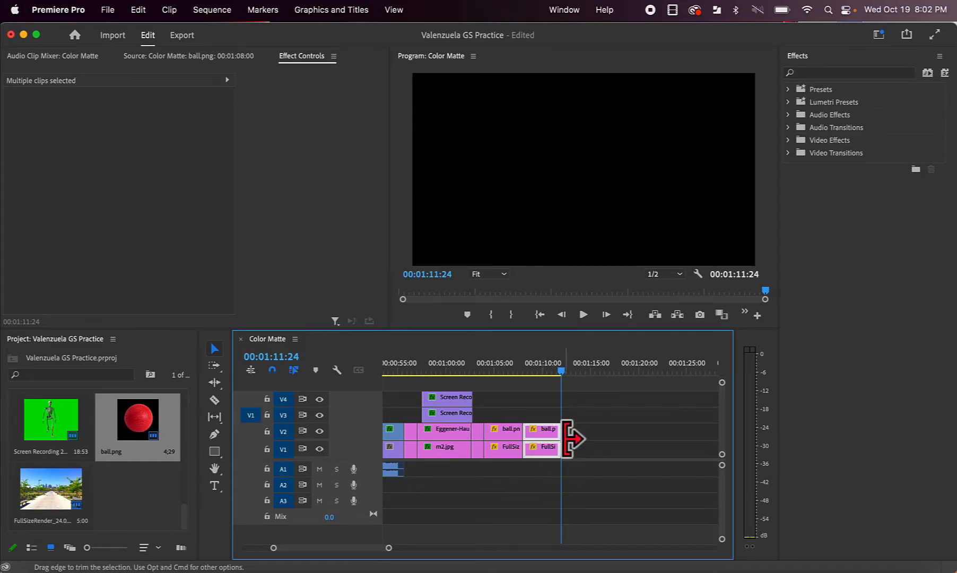
key("super+c")
key("super+v")
left_click_drag(600, 367, 575, 370)
left_click(628, 418)
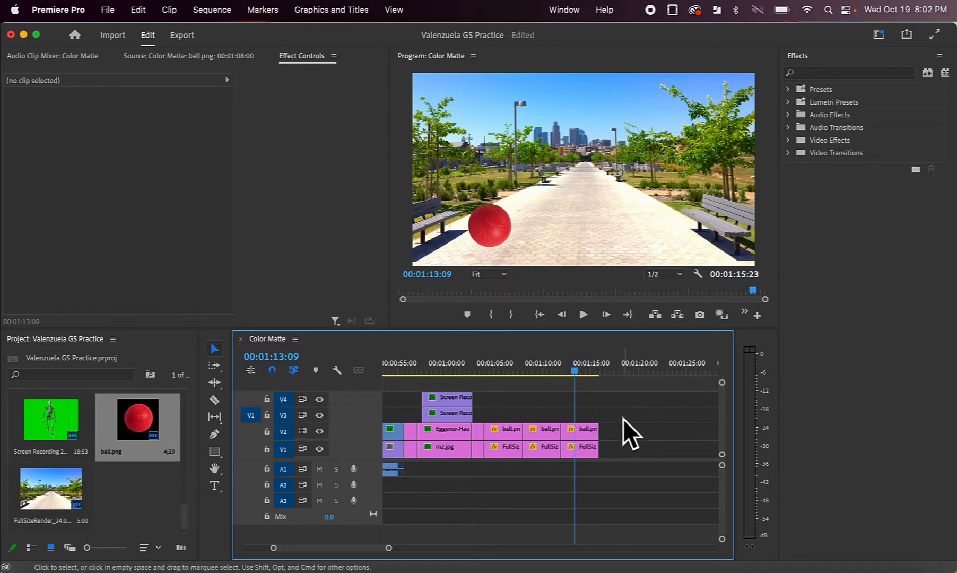
- Remove all Position and Rotation keyframes from the third ball clip
left_click(577, 429)
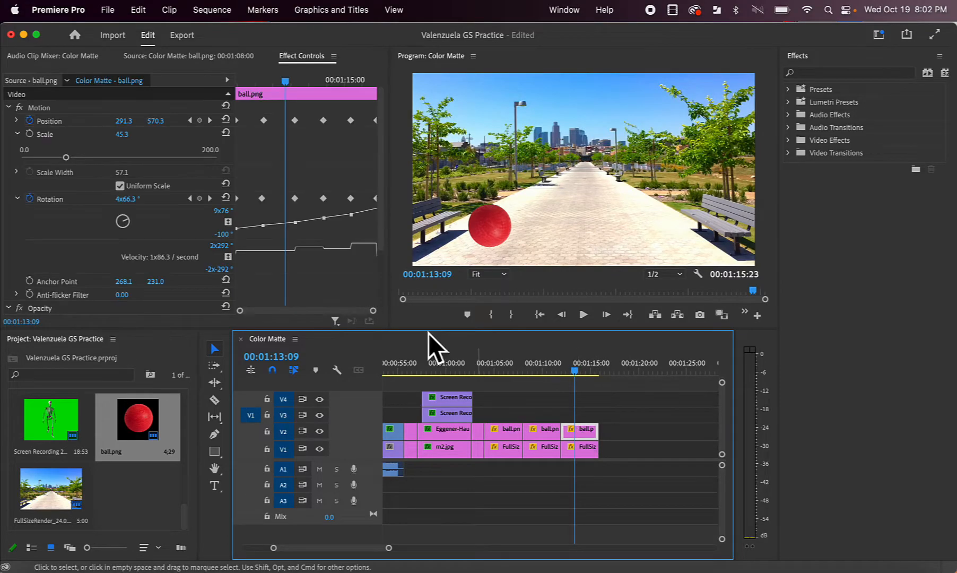
left_click(33, 122)
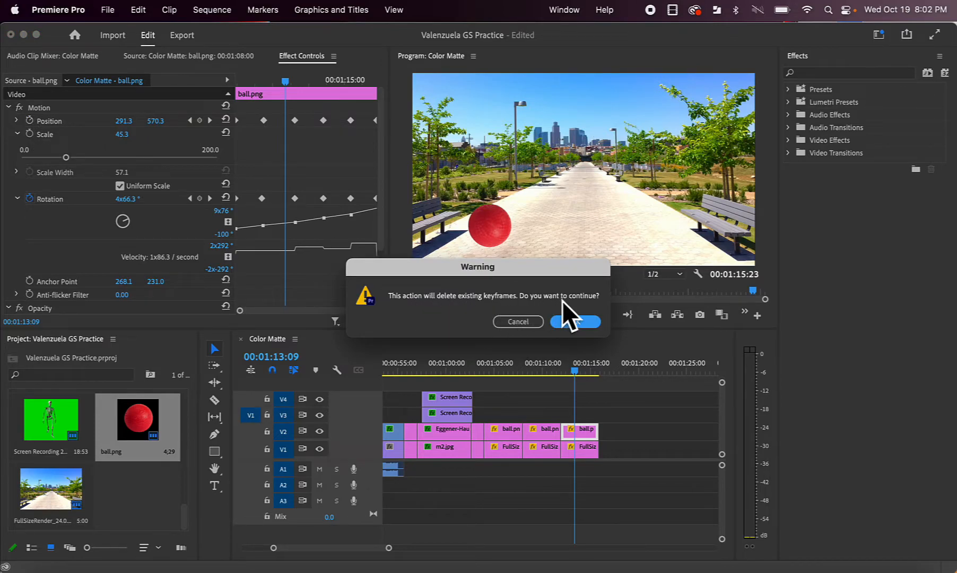
left_click(576, 323)
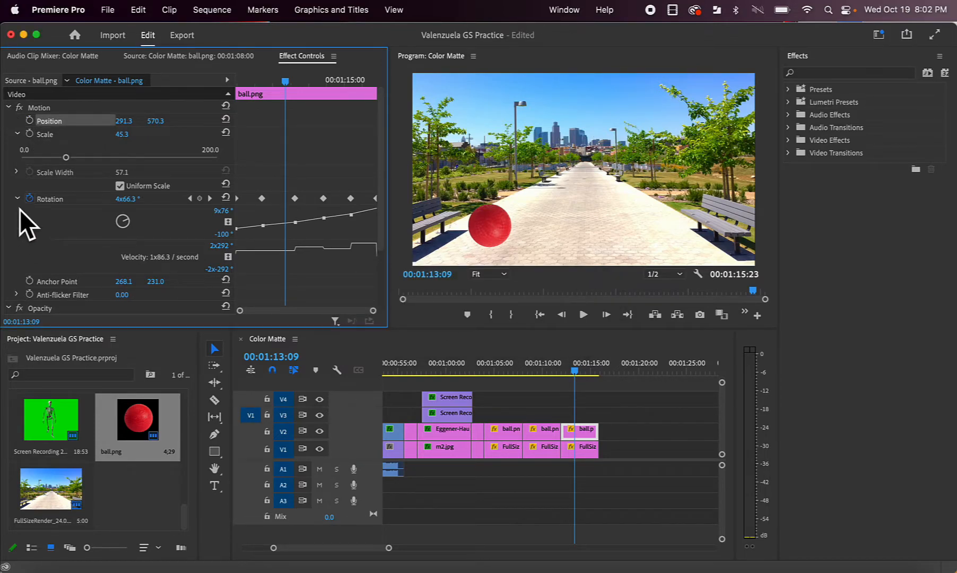
left_click(29, 200)
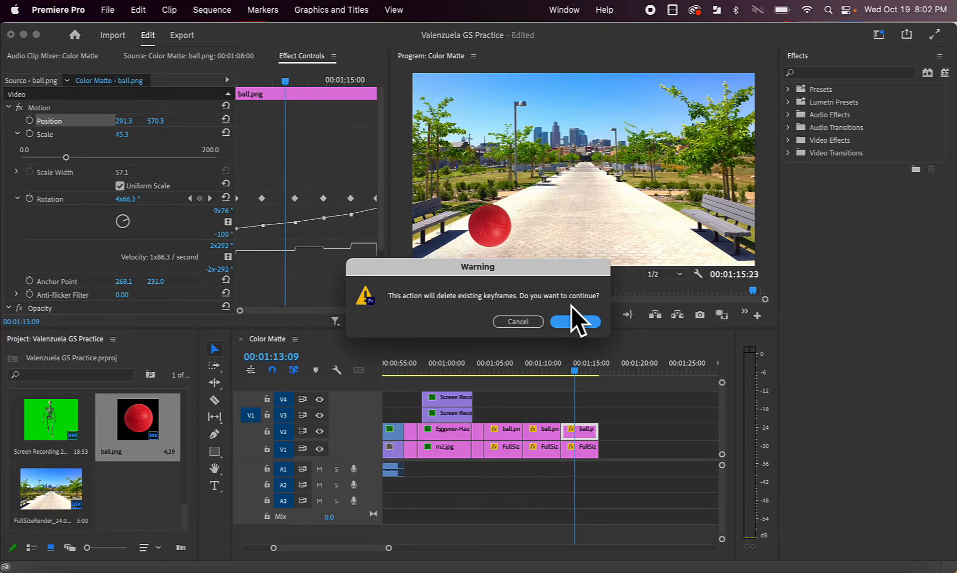
left_click(580, 321)
- Move the third clip's ball to the path's near centre at about 637, 639 and return the playhead near the clip's start at 00:01:12:02
left_click(575, 368)
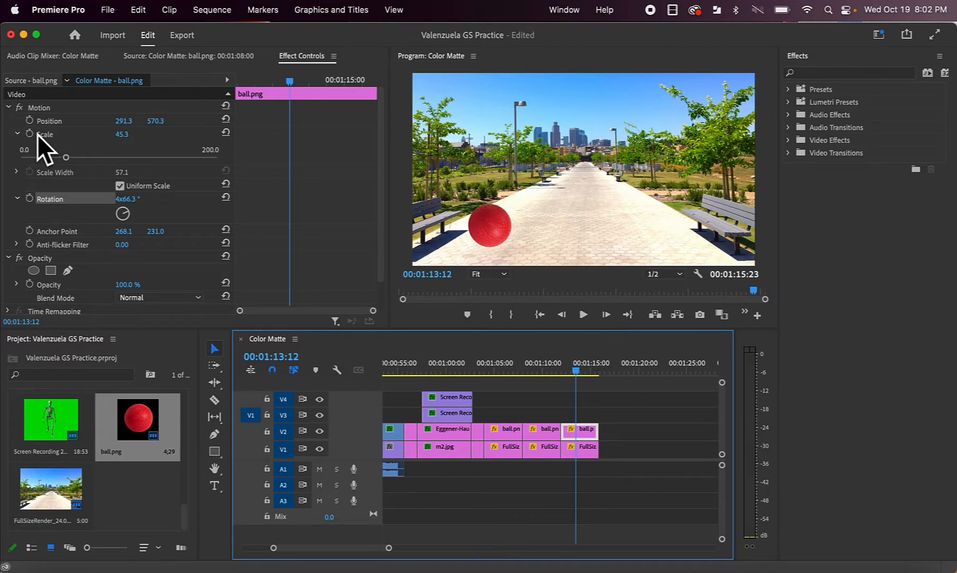
left_click(45, 122)
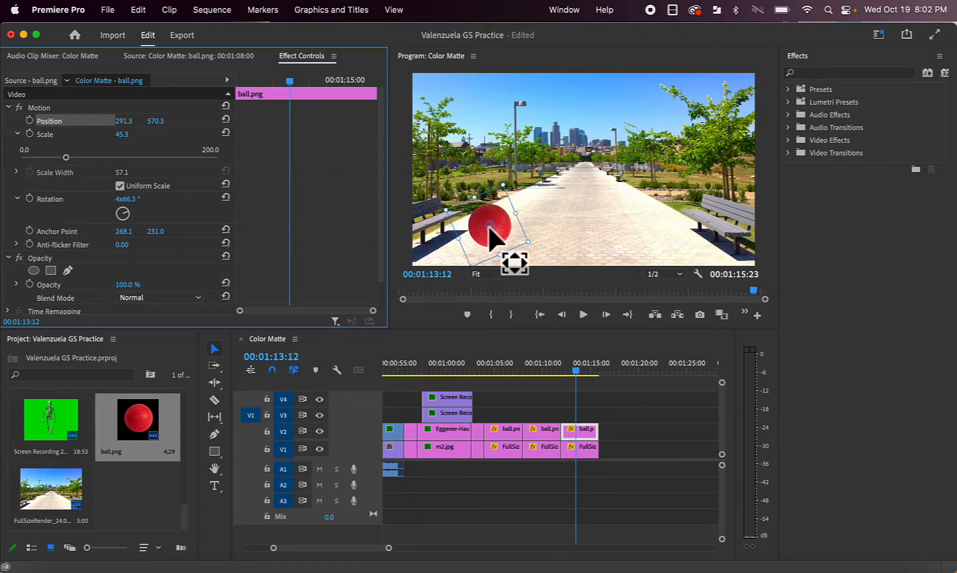
left_click_drag(501, 233, 597, 255)
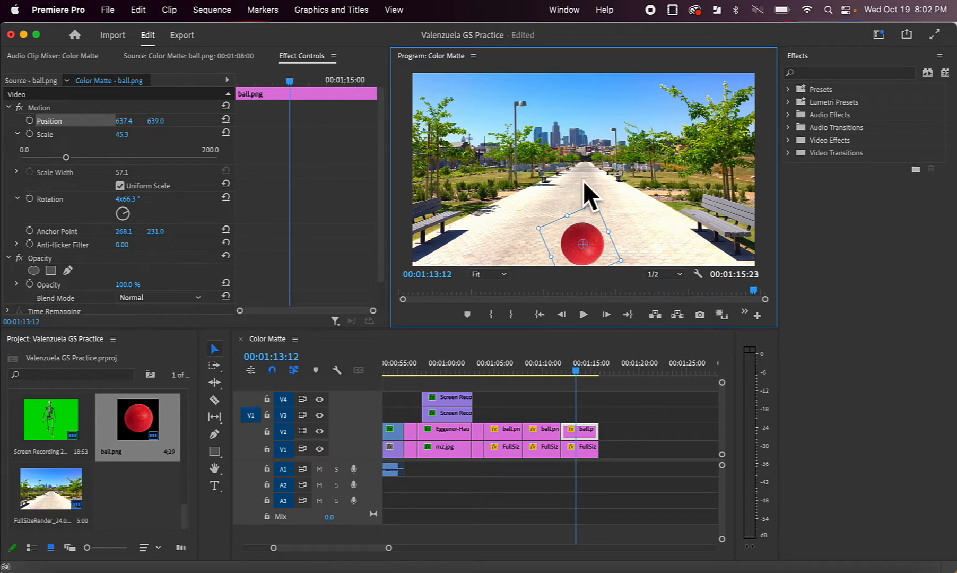
left_click_drag(580, 369, 566, 368)
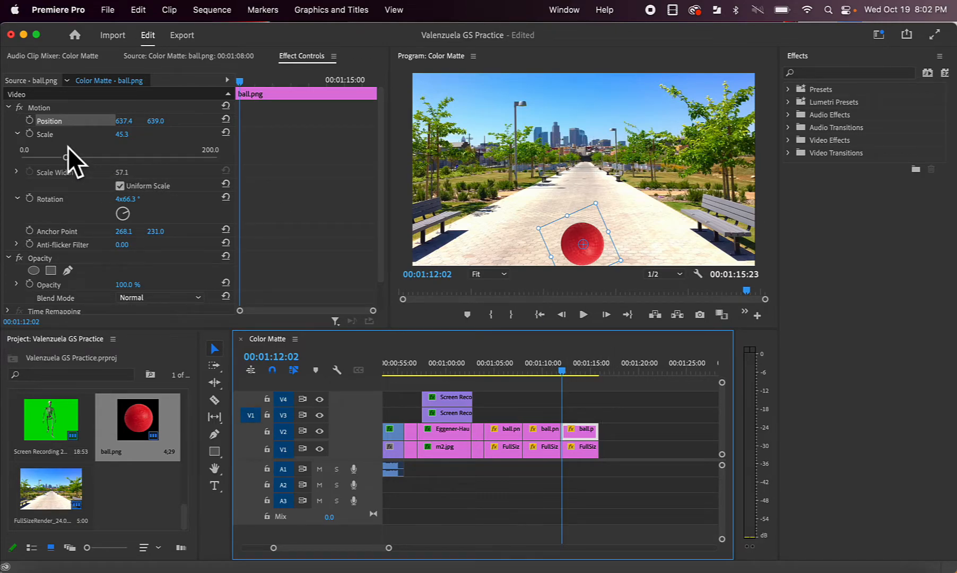
- Add a Position keyframe near the third ball clip's start and animate the ball up the path to 637.4, 335.8 at 00:01:15:22
left_click(30, 122)
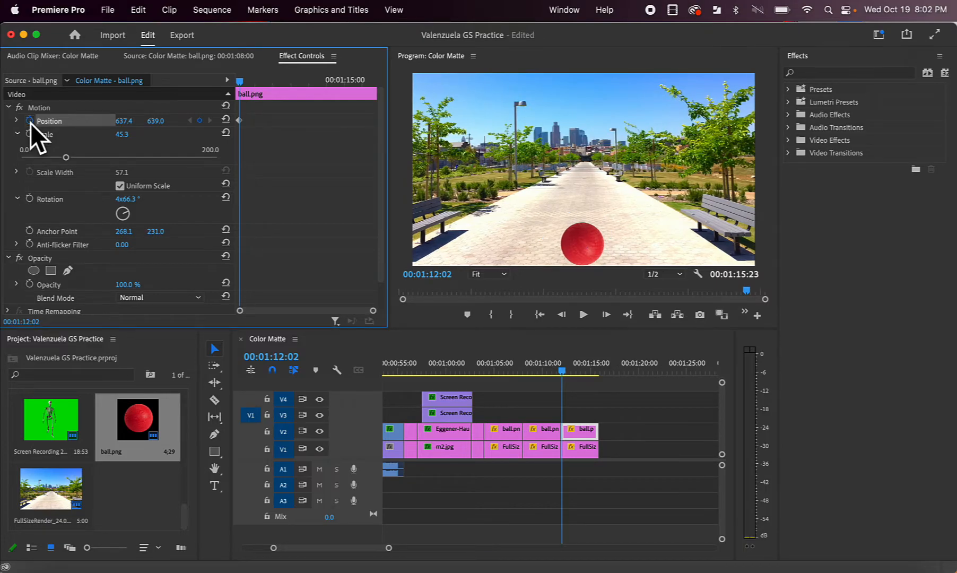
left_click(34, 108)
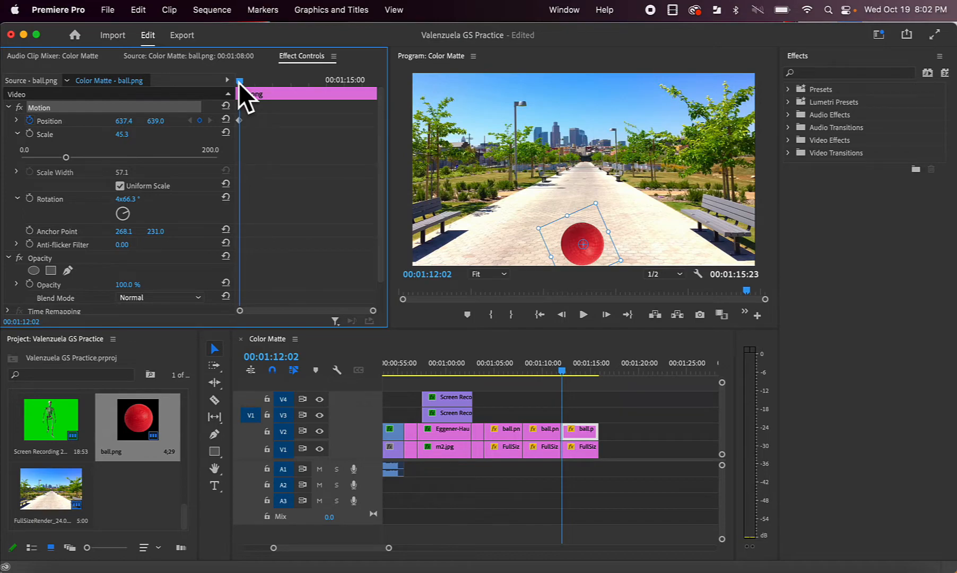
left_click_drag(240, 82, 374, 83)
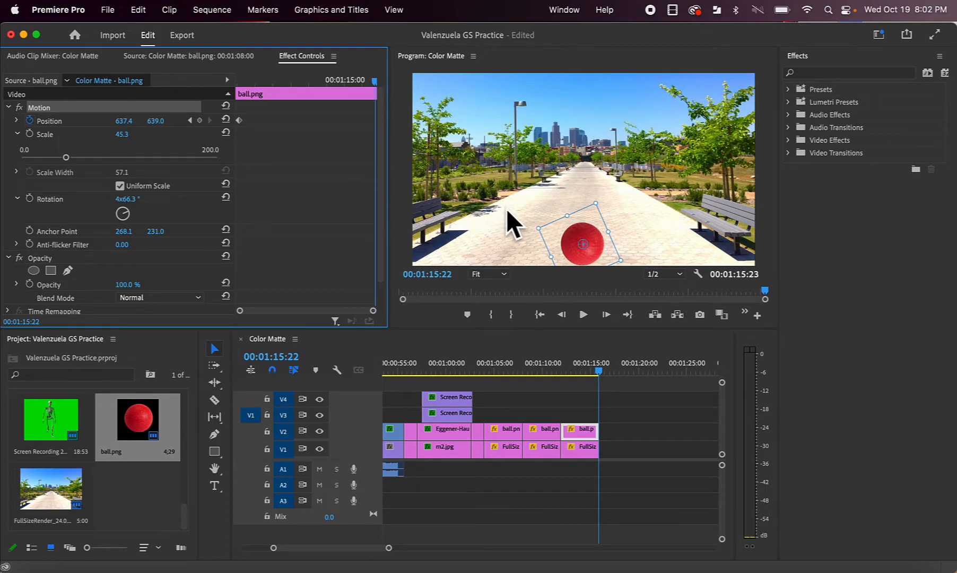
mouse_move(594, 245)
left_mouse_down()
mouse_move(602, 209)
mouse_move(593, 134)
mouse_move(595, 165)
left_mouse_up()
- Add a Scale keyframe at the third ball clip's start, 00:01:11:24, and shrink the ball to 0 at 00:01:15:22
left_click(373, 79)
left_click_drag(370, 79, 180, 62)
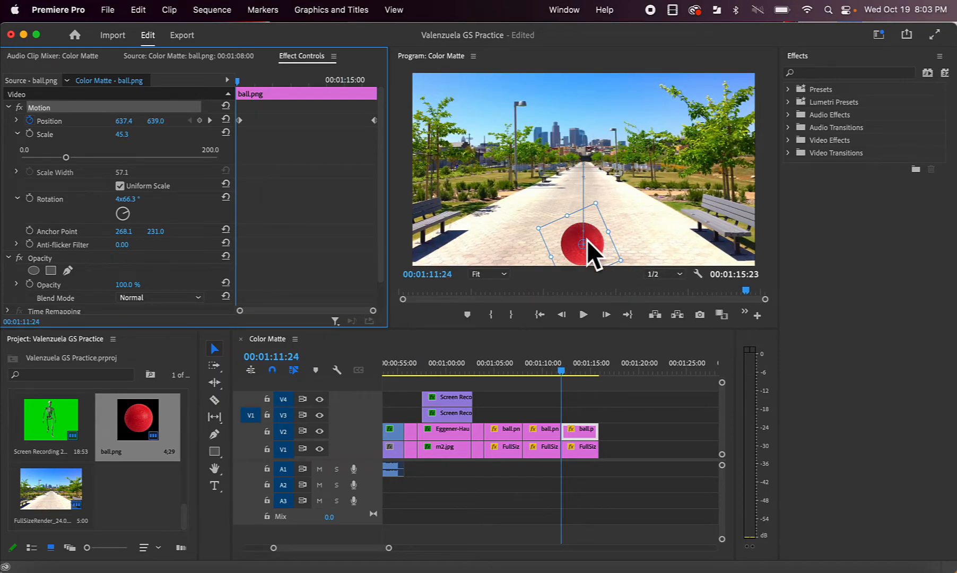
left_click(30, 133)
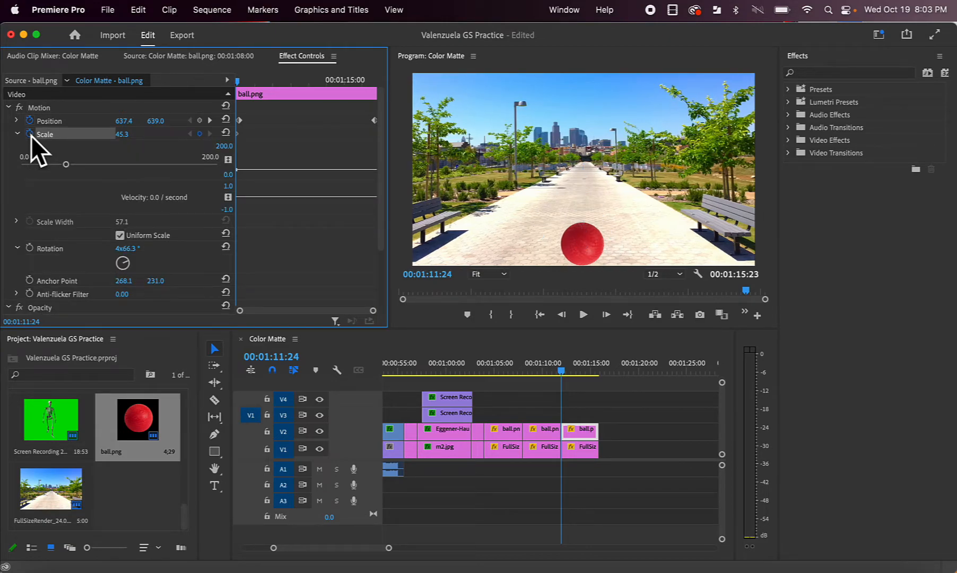
left_click_drag(237, 82, 377, 74)
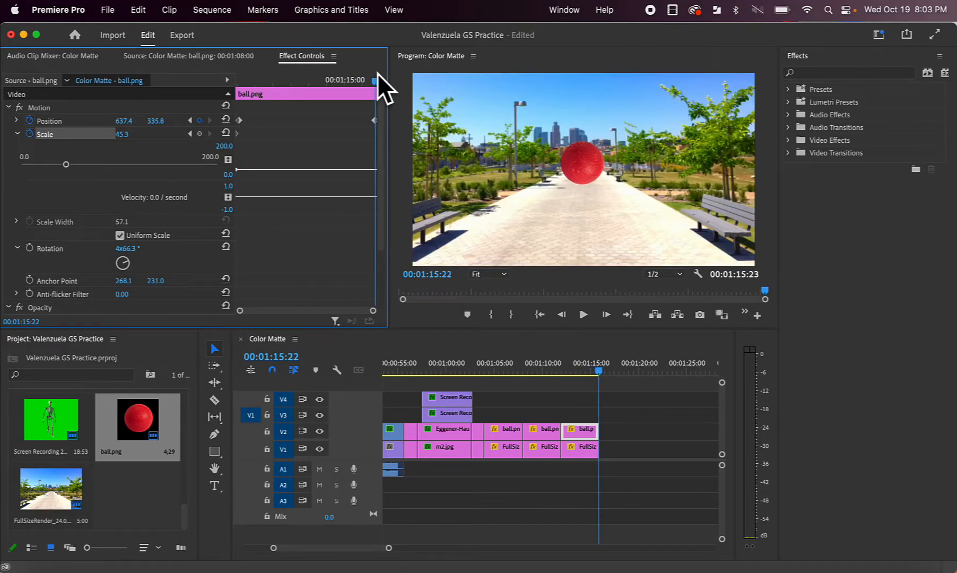
left_click_drag(65, 166, 11, 163)
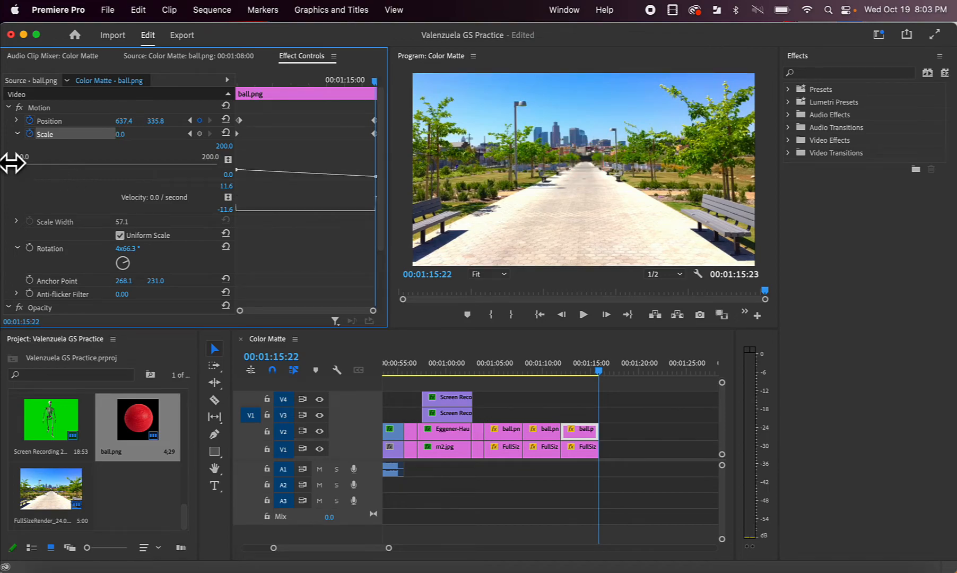
- Play the third ball clip from its start to check the ball receding and shrinking along the path
left_click_drag(599, 369, 564, 370)
key("space")
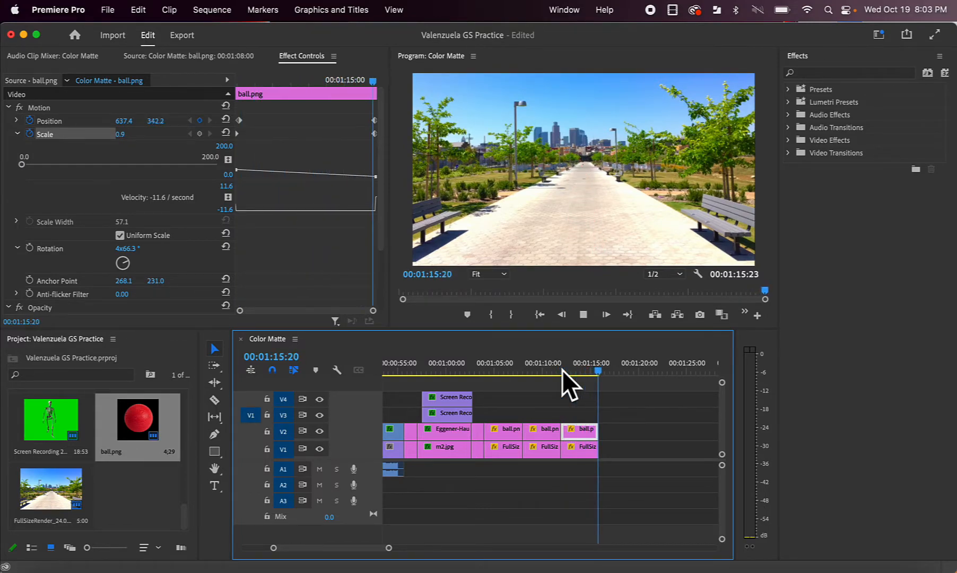
left_click_drag(600, 368, 561, 368)
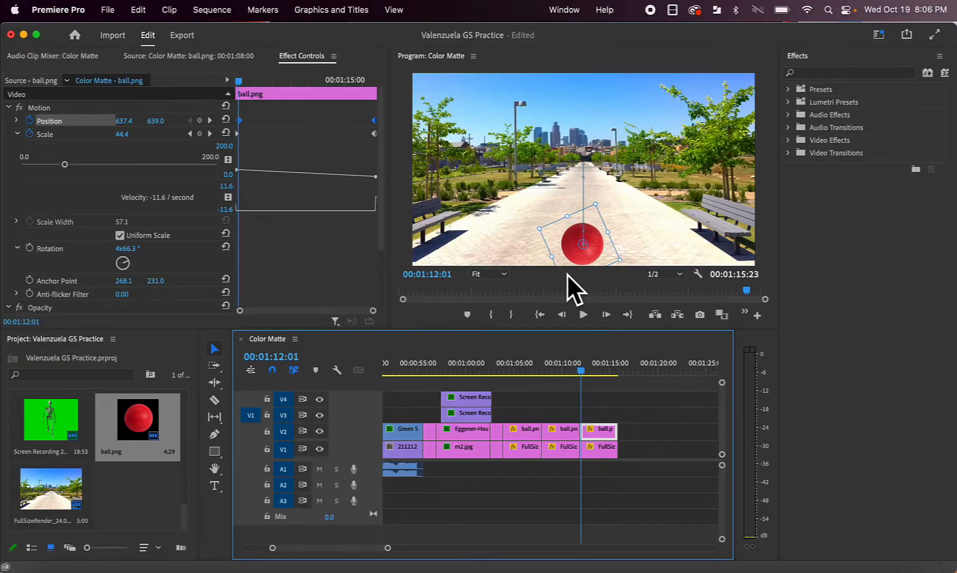
- Add a Rotation keyframe at 00:01:11:24 on the third ball clip and spin the ball to 8x265.1° near its end at 00:01:15:20
left_click(581, 371)
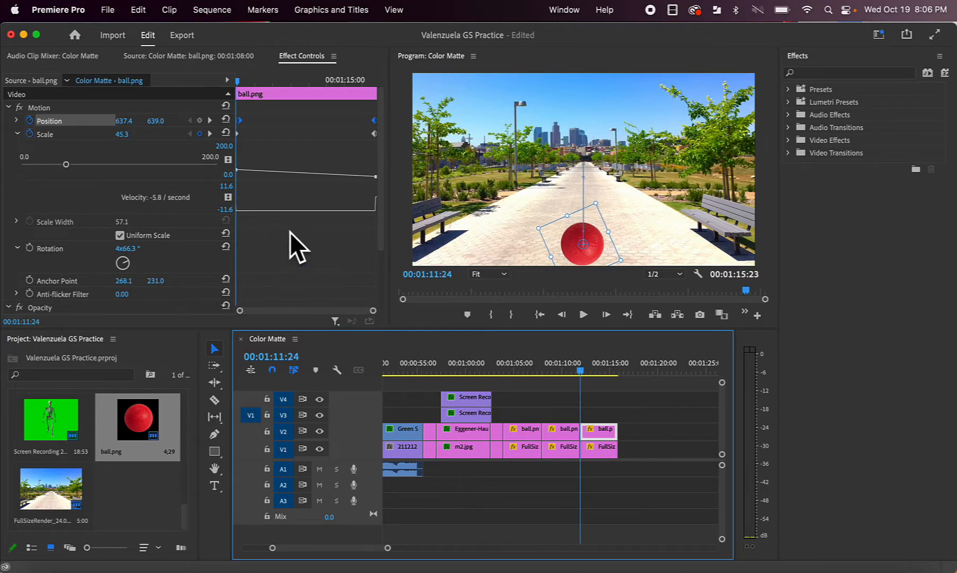
left_click(30, 247)
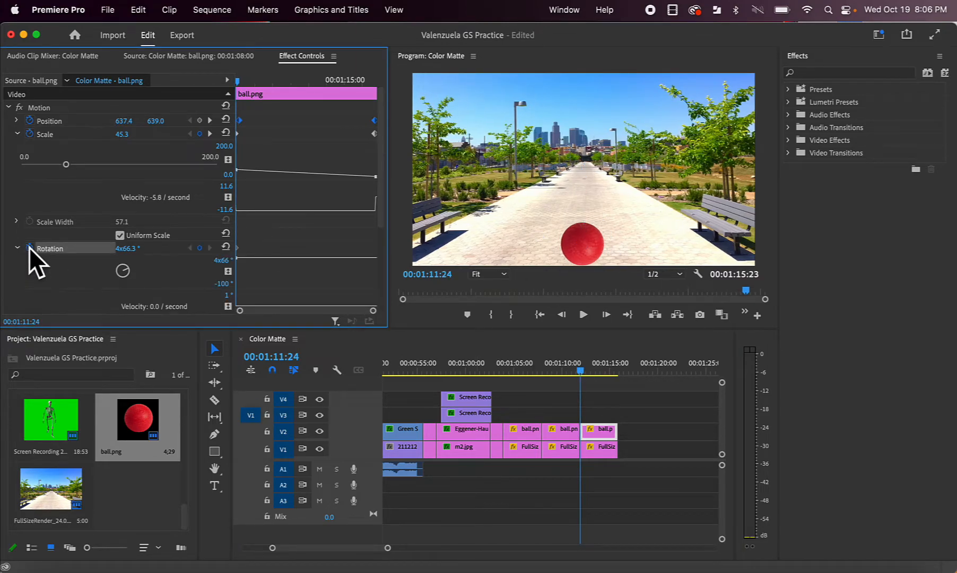
left_click_drag(580, 370, 618, 380)
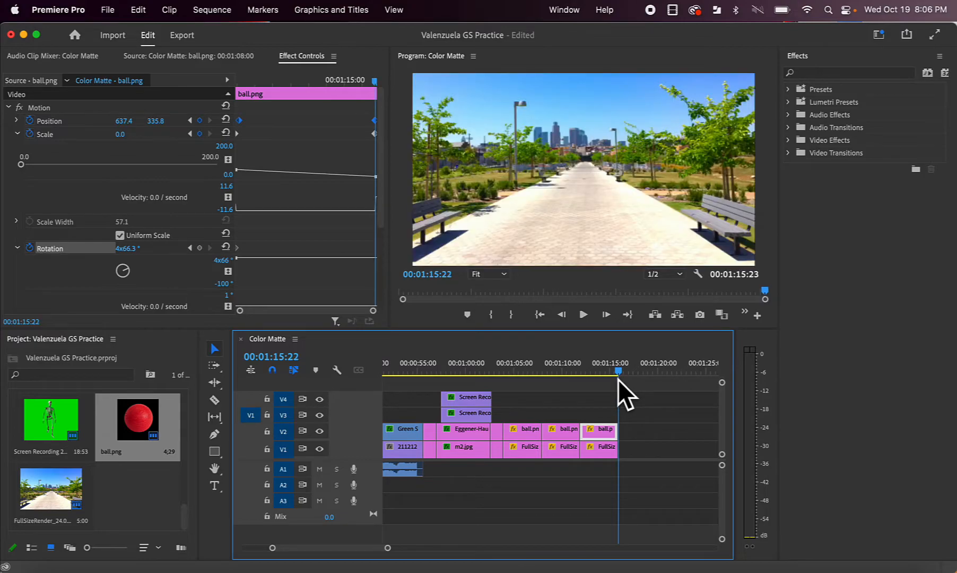
mouse_move(127, 269)
left_mouse_down()
mouse_move(115, 278)
mouse_move(121, 264)
mouse_move(132, 276)
mouse_move(122, 254)
mouse_move(113, 271)
left_mouse_up()
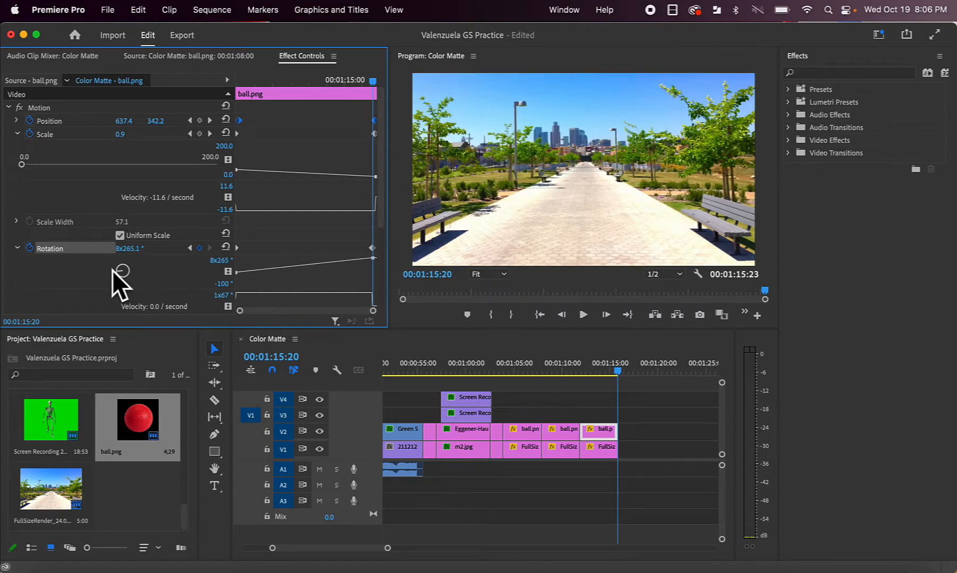
- Play the third ball clip from its start to check the combined Position, Scale and Rotation animation
left_click_drag(619, 369, 581, 368)
left_click(580, 310)
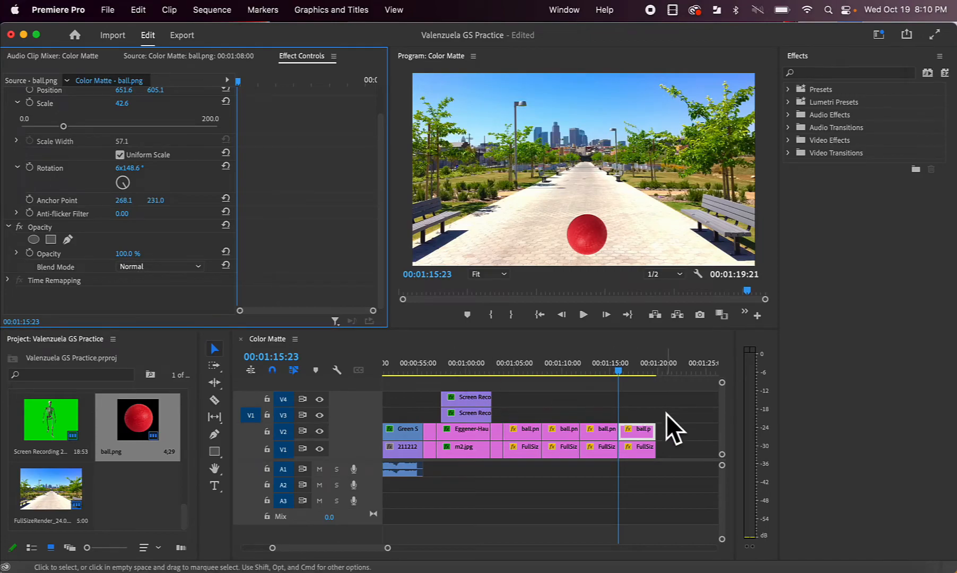
- Add an Opacity keyframe of 100% at the fourth ball clip's start, 00:01:15:23, and fade the ball to 79.7% at 00:01:16:14
scroll(37, 143, "up", 2)
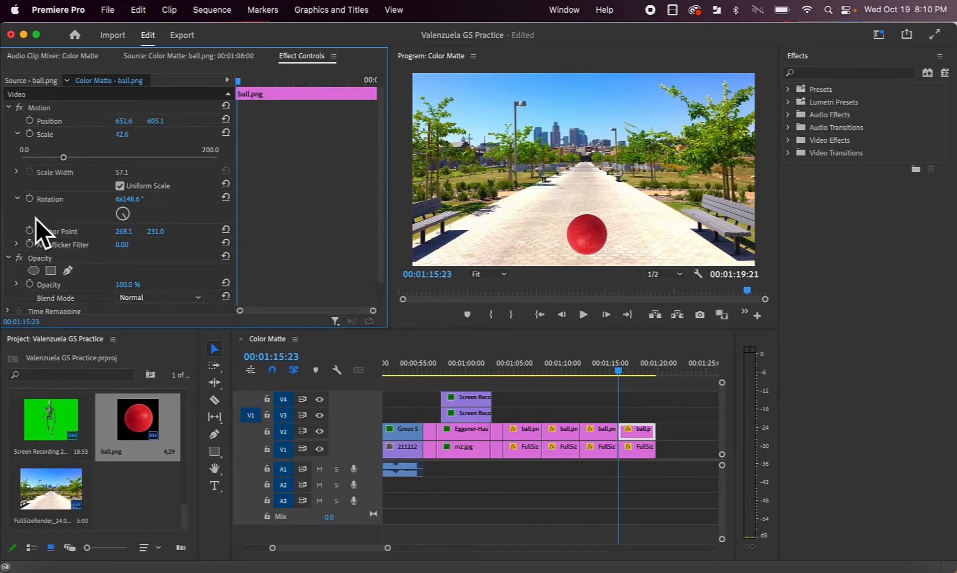
scroll(37, 234, "down", 1)
scroll(39, 246, "down", 1)
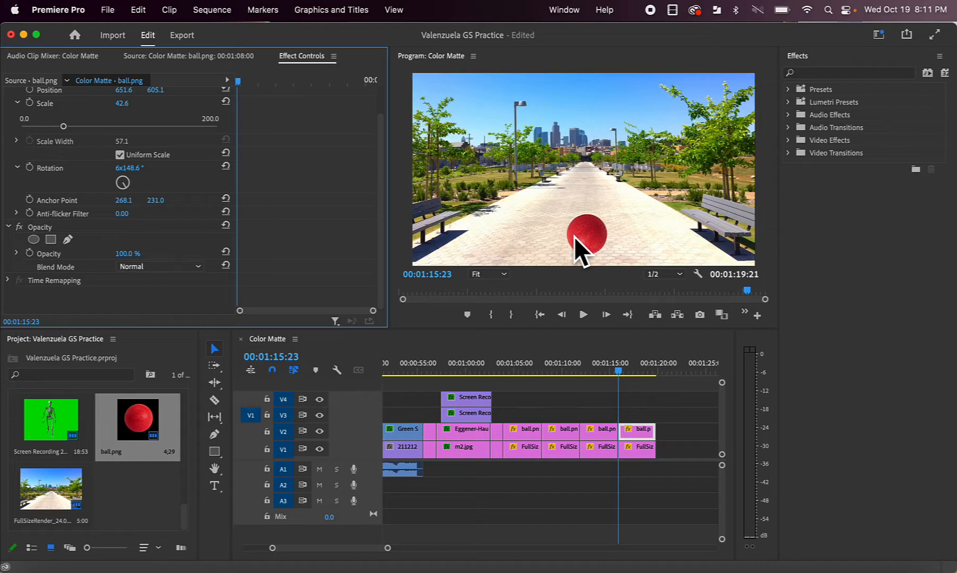
left_click(29, 254)
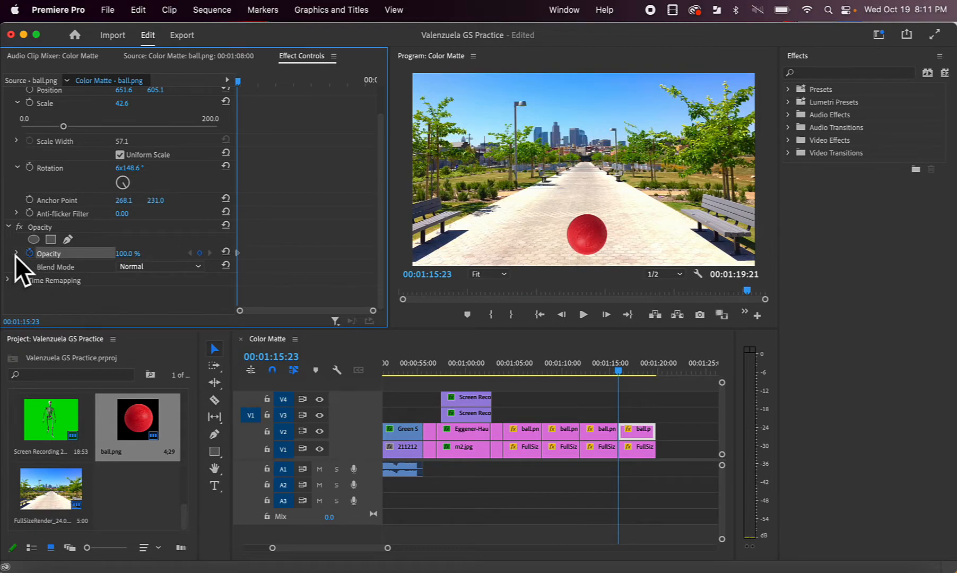
left_click(16, 255)
scroll(114, 267, "down", 2)
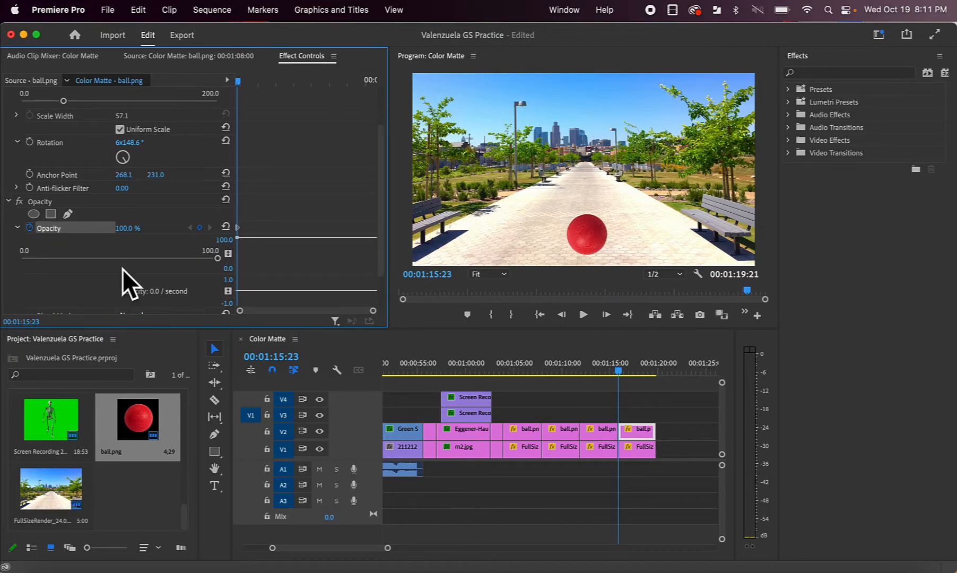
left_click_drag(240, 81, 260, 83)
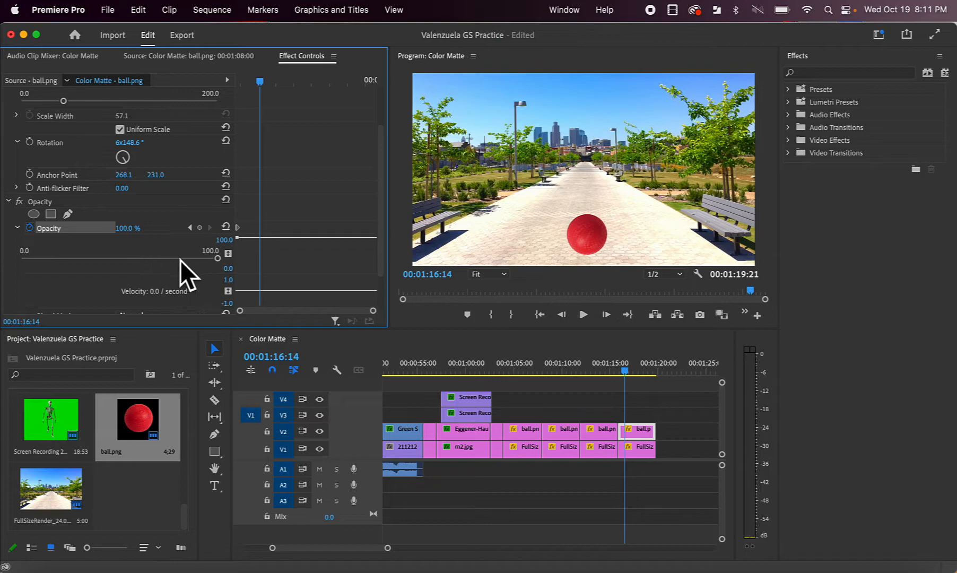
left_click_drag(218, 258, 176, 258)
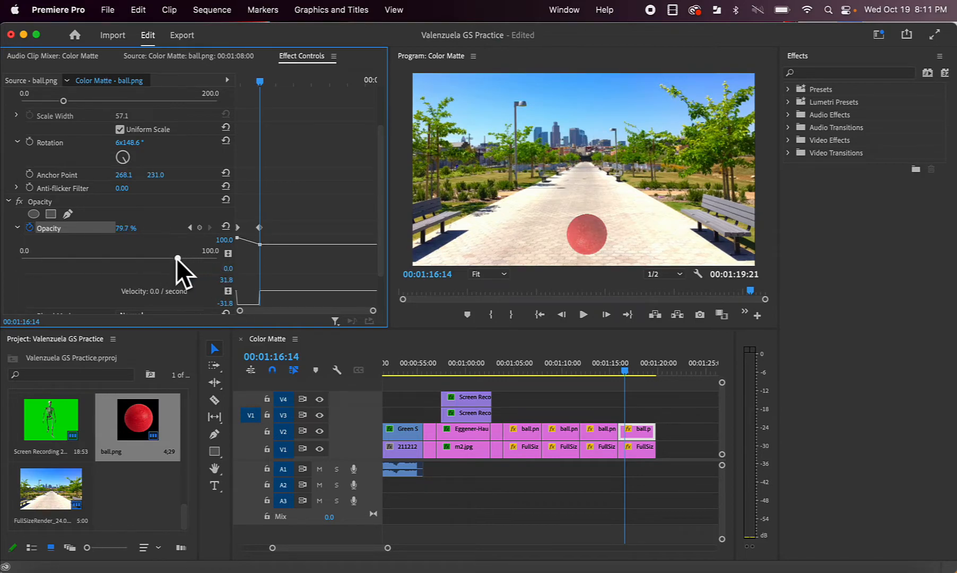
- Fade the fourth clip's ball to 58.4% Opacity at 00:01:17:11, and raise its Opacity at another keyframe roughly a second further on
left_click_drag(261, 82, 293, 87)
left_click_drag(176, 259, 134, 259)
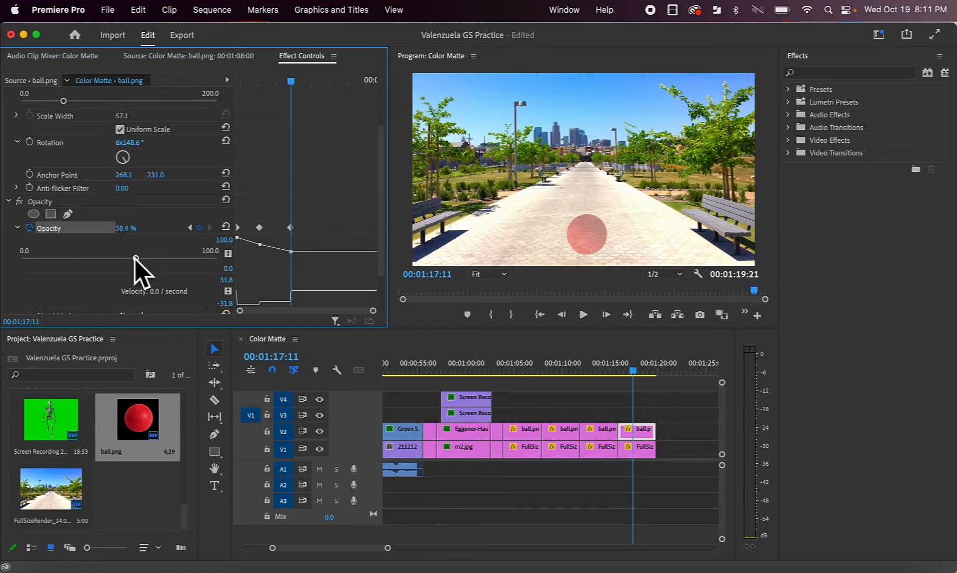
left_click_drag(291, 79, 319, 84)
left_click_drag(136, 258, 190, 259)
- Fade the fourth clip's ball to 19% Opacity at 00:01:18:22 and bring it back to 100% at 00:01:19:19
left_click_drag(316, 80, 343, 80)
left_click_drag(192, 258, 58, 256)
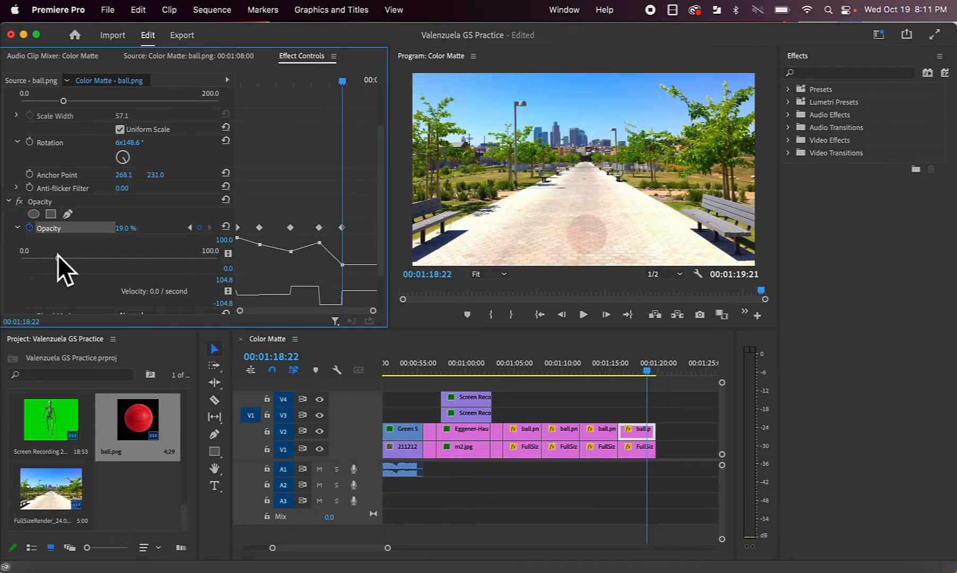
left_click_drag(340, 81, 374, 83)
left_click_drag(71, 256, 271, 257)
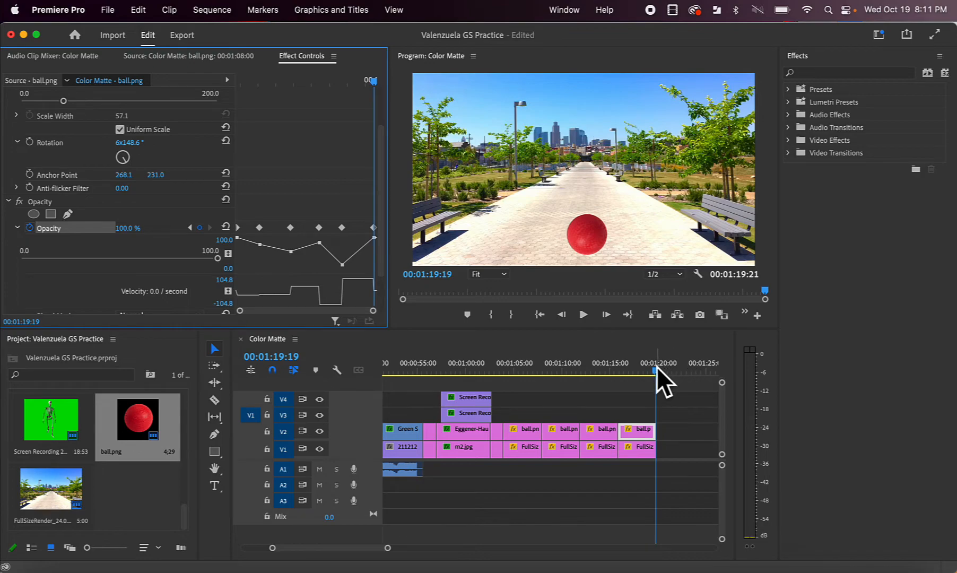
- Play the fourth ball clip to check the fading, and review all four ball animations from 00:01:04:00 to the sequence end
left_click_drag(375, 82, 211, 81)
left_click(584, 314)
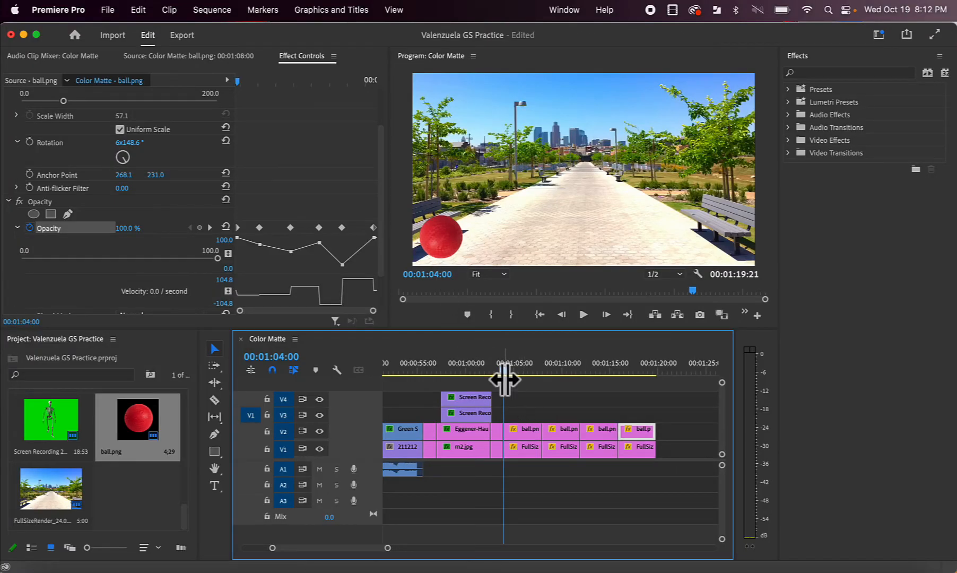
left_click_drag(503, 371, 661, 374)
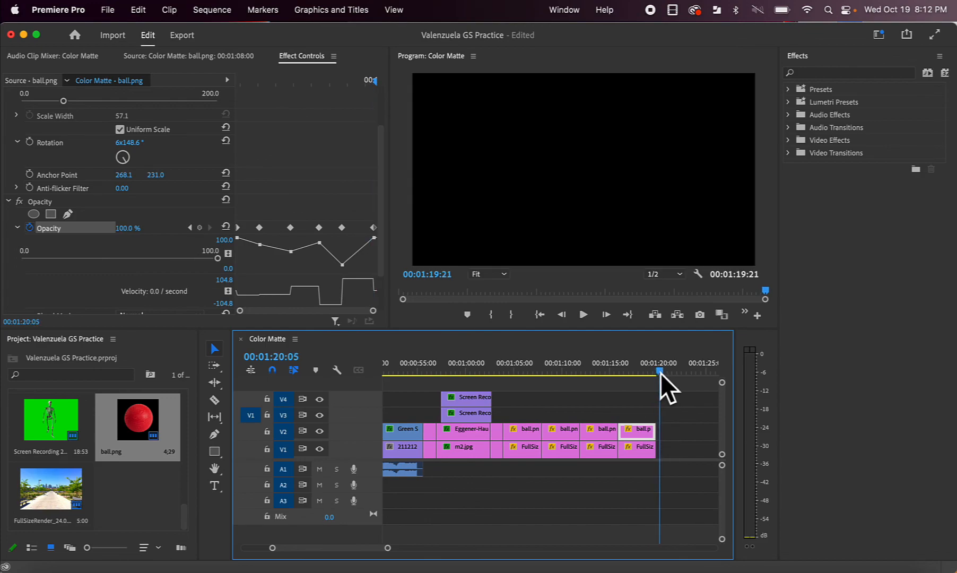